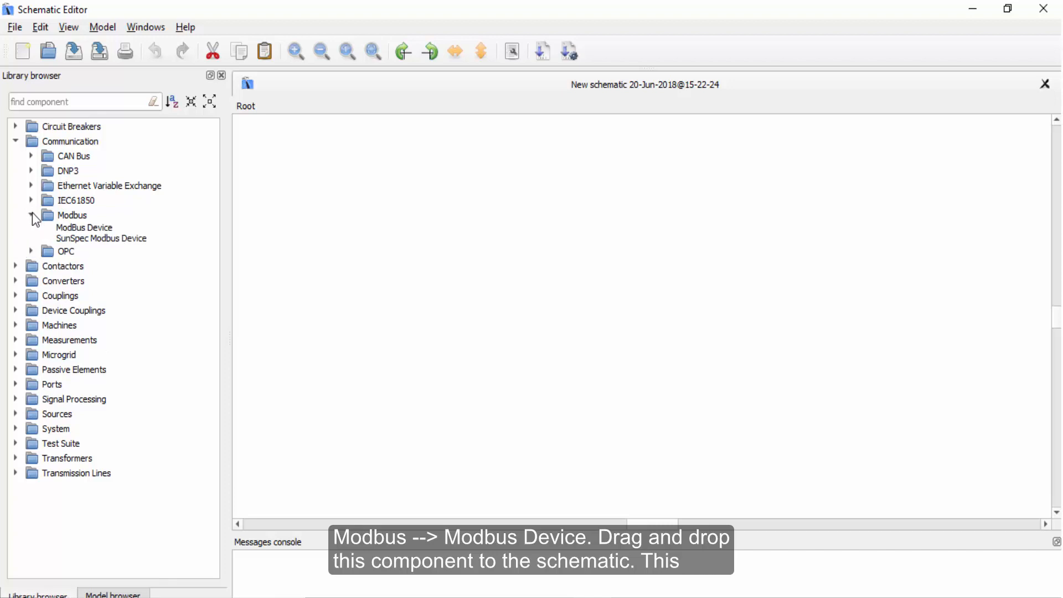
Place a ModBus Device from the Communication Modbus library onto the schematic.
{"action": "left_click", "coordinate": [79, 228]}
{"action": "left_click_drag", "start_coordinate": [79, 224], "coordinate": [678, 290]}
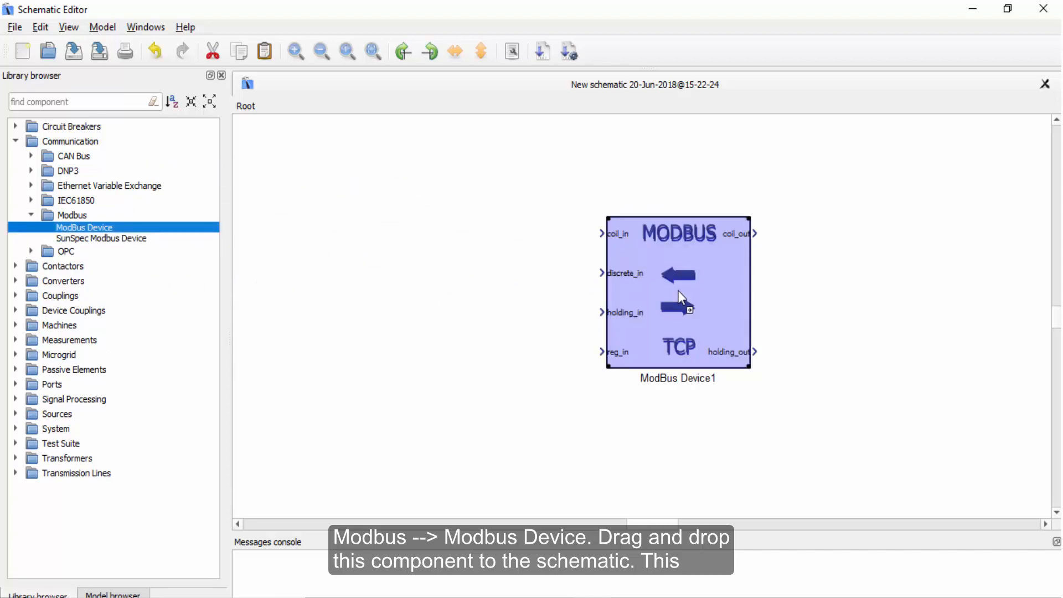
{"action": "left_click", "coordinate": [773, 294]}
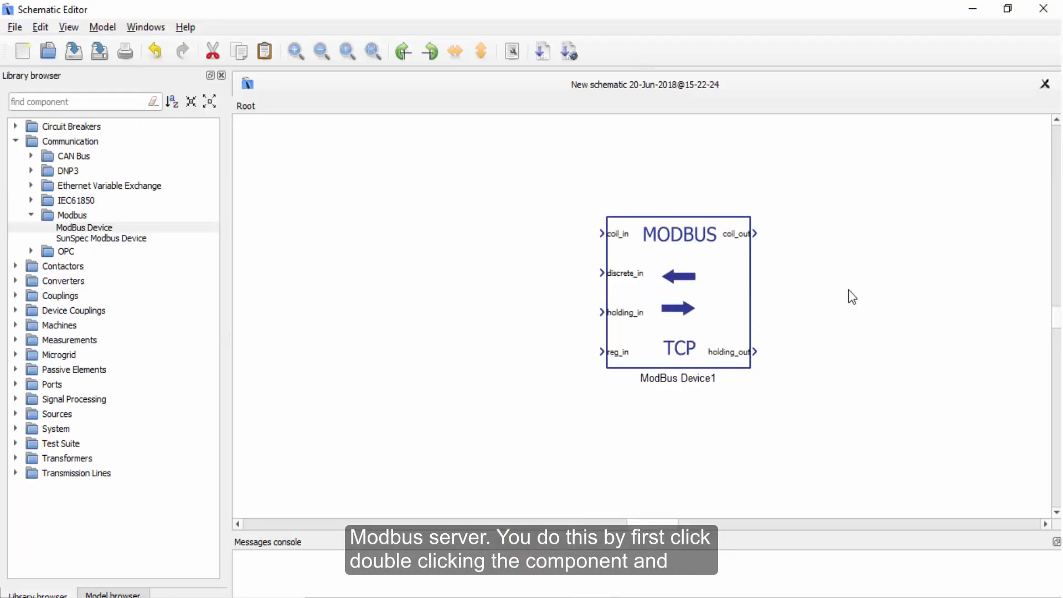
Open the ModBus Device1 properties, copy the example config1 configuration text, and close the dialog with OK.
{"action": "left_click", "coordinate": [668, 298]}
{"action": "double_click", "coordinate": [669, 300]}
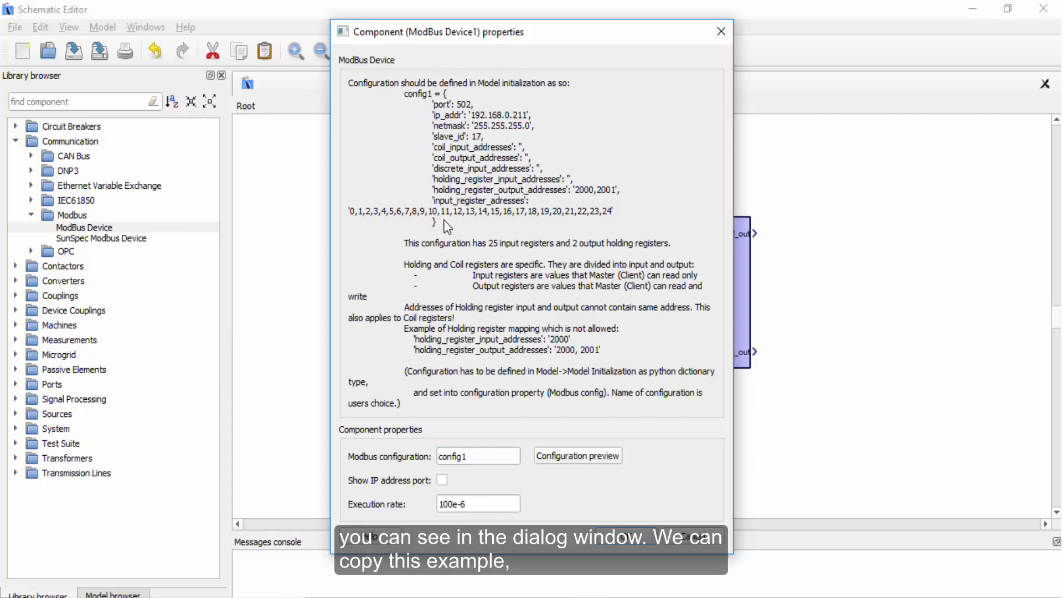
{"action": "left_click_drag", "start_coordinate": [446, 222], "coordinate": [410, 90]}
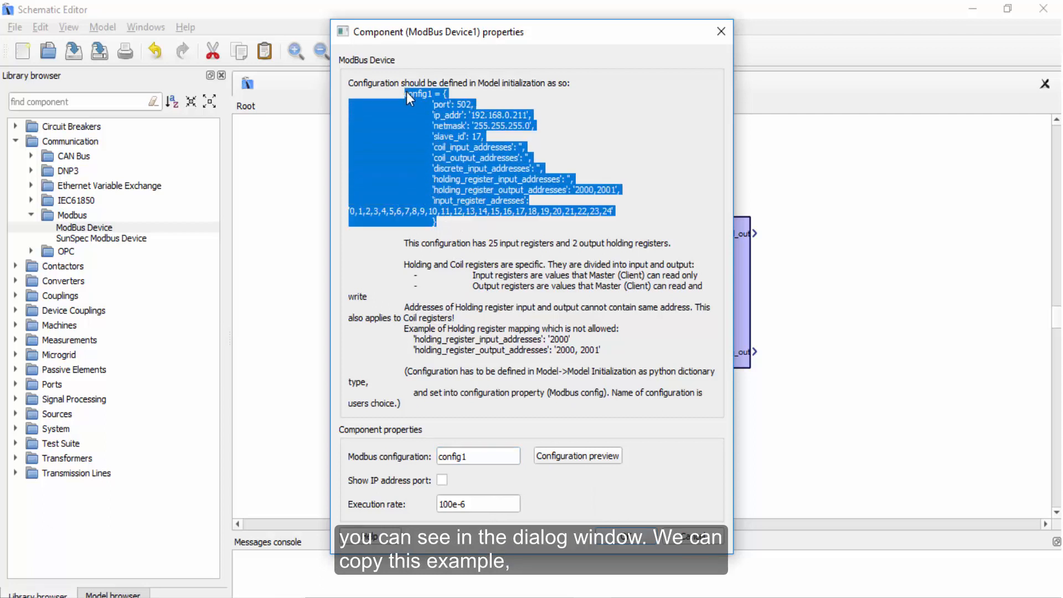
{"action": "right_click", "coordinate": [420, 101]}
{"action": "left_click", "coordinate": [437, 108]}
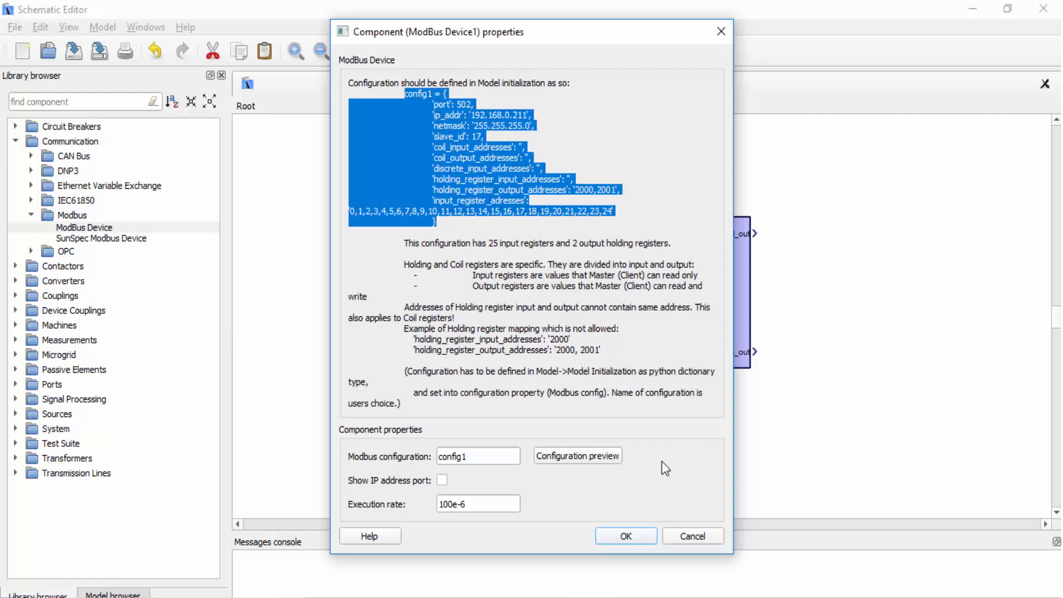
{"action": "left_click", "coordinate": [626, 535]}
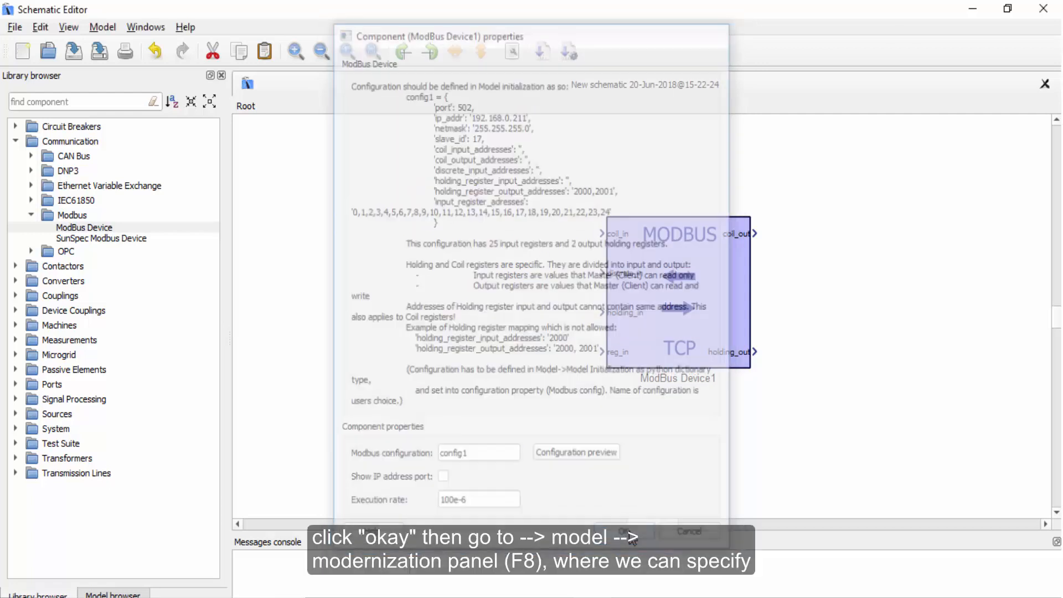
Open the model initialization function and paste the copied configuration below the comments.
{"action": "left_click", "coordinate": [103, 28]}
{"action": "left_click", "coordinate": [103, 45]}
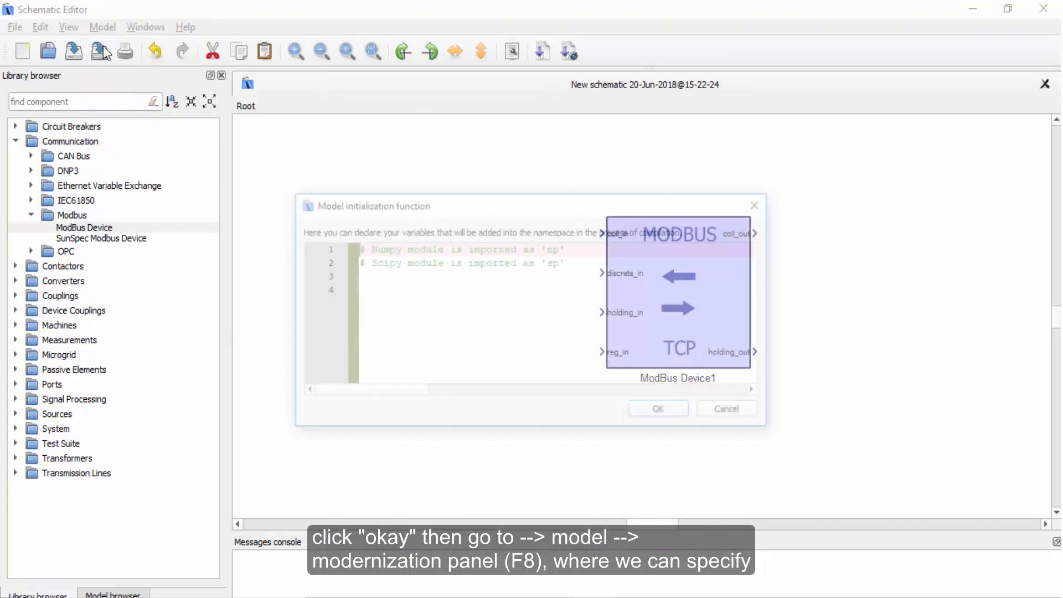
{"action": "left_click_drag", "start_coordinate": [537, 191], "coordinate": [527, 82]}
{"action": "left_click", "coordinate": [445, 188]}
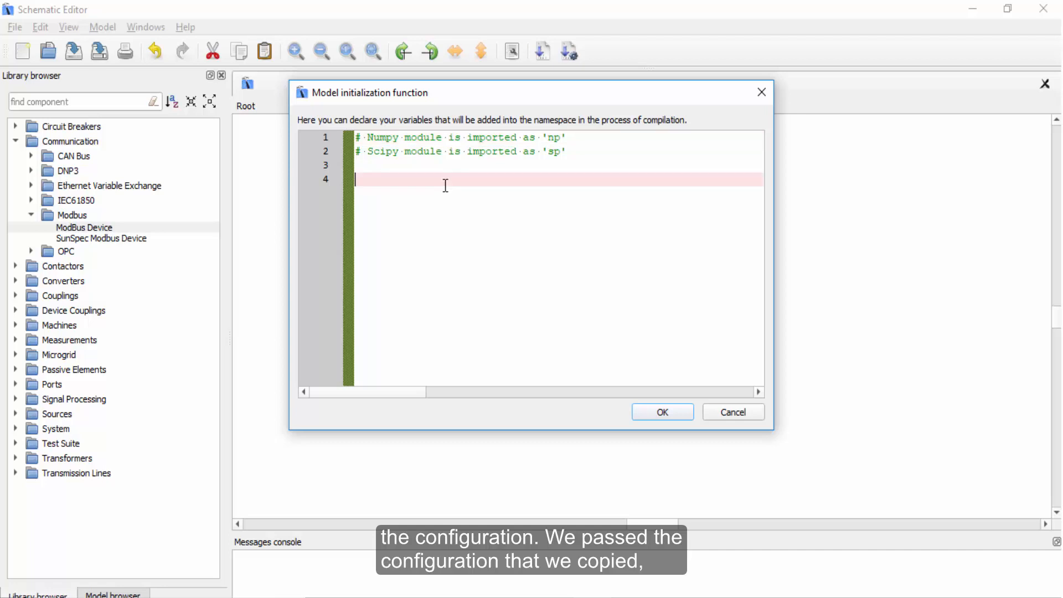
{"action": "right_click", "coordinate": [445, 185]}
{"action": "left_click", "coordinate": [470, 268]}
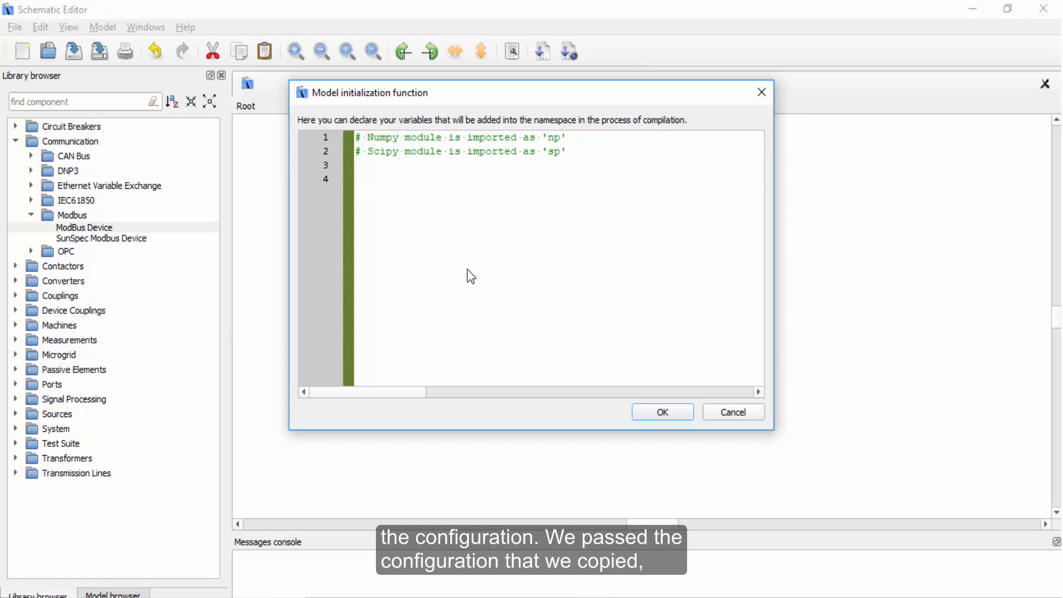
Unindent the pasted config1 dictionary lines and closing brace to tidy the formatting.
{"action": "left_click_drag", "start_coordinate": [591, 332], "coordinate": [553, 193]}
{"action": "key", "text": "shift+Tab"}
{"action": "key", "text": "shift+Tab"}
{"action": "key", "text": "shift+Tab"}
{"action": "key", "text": "shift+Tab"}
{"action": "key", "text": "shift+Tab"}
{"action": "key", "text": "shift+Tab"}
{"action": "key", "text": "shift+Tab"}
{"action": "key", "text": "shift+Tab"}
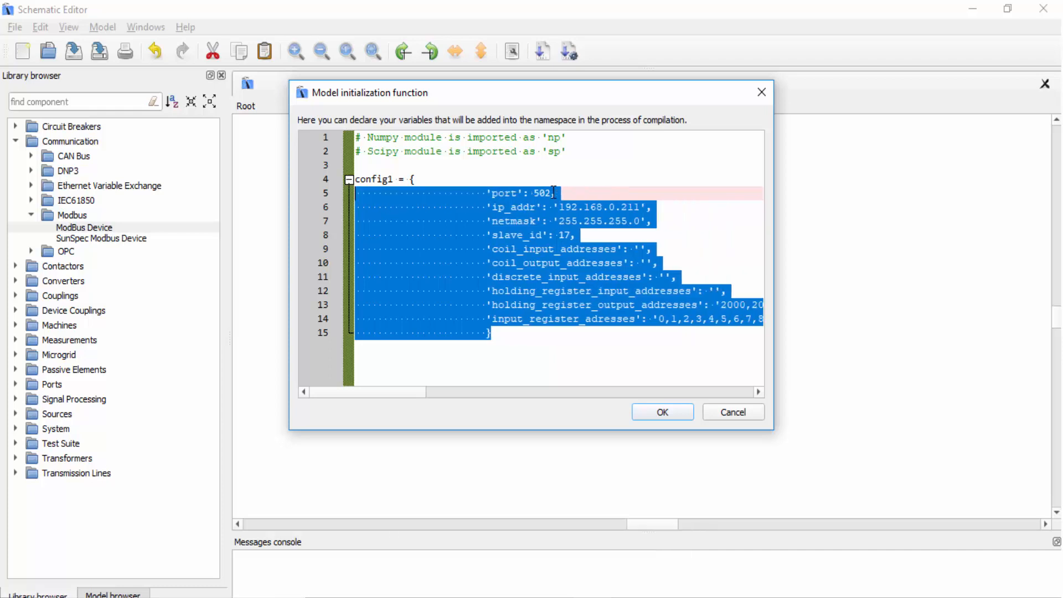
{"action": "left_click", "coordinate": [407, 333]}
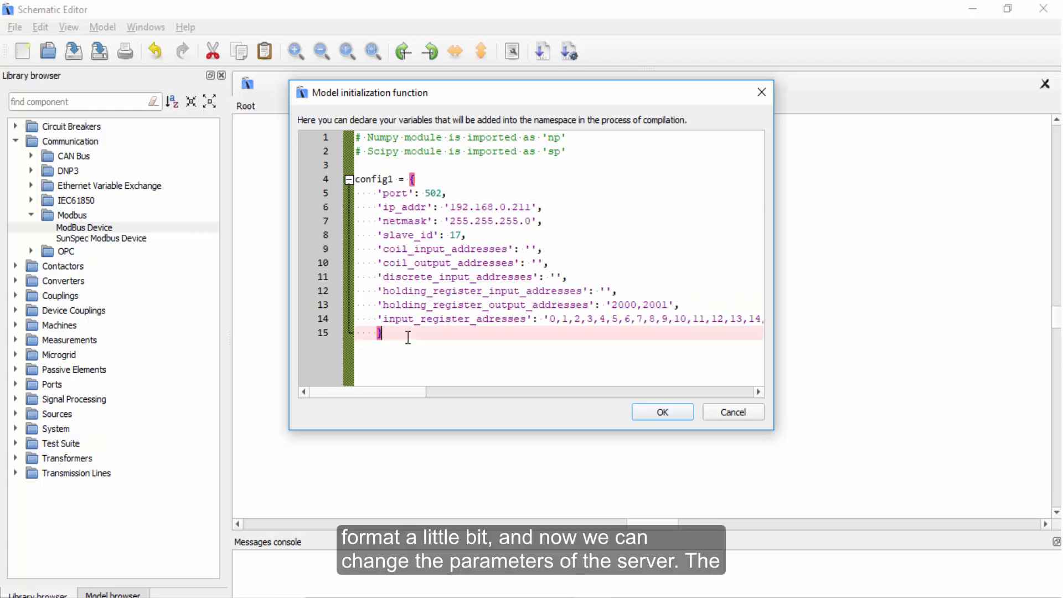
{"action": "key", "text": "shift+Tab"}
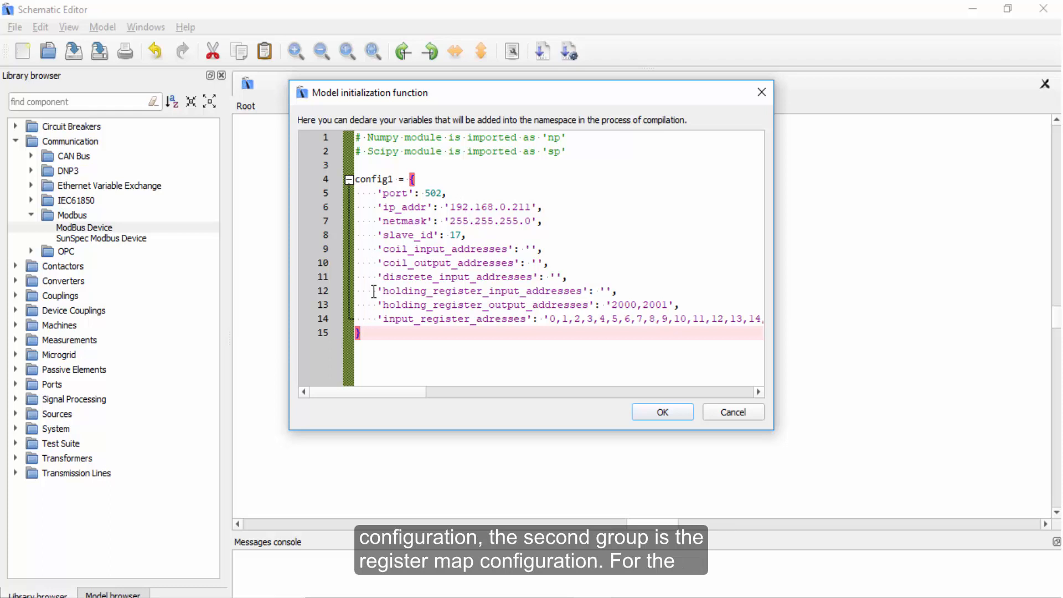
Review the port, IP address, netmask, slave ID and register address entries of config1.
{"action": "left_click", "coordinate": [448, 193]}
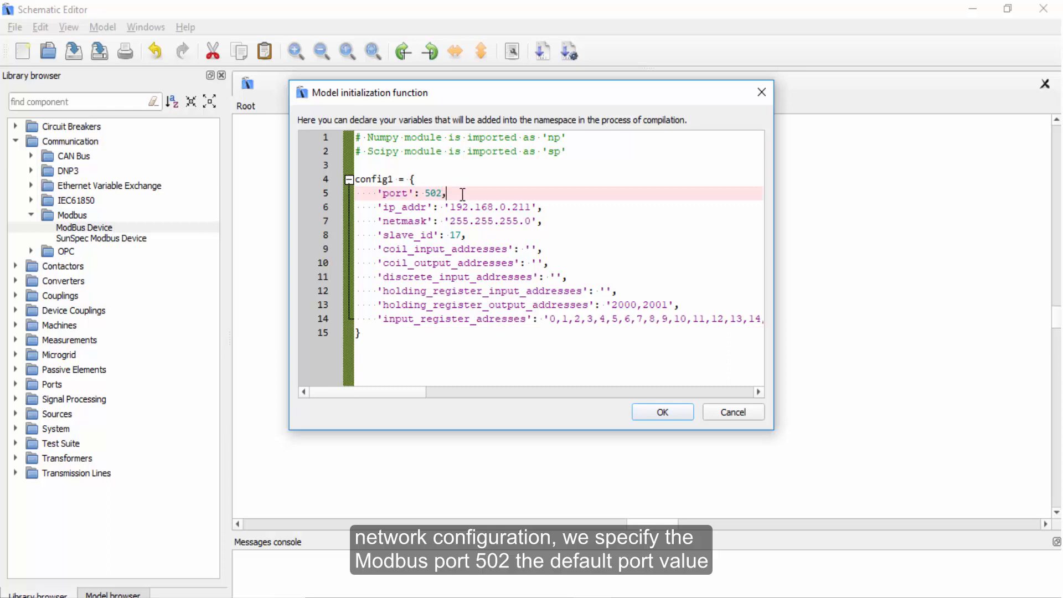
{"action": "left_click", "coordinate": [547, 209]}
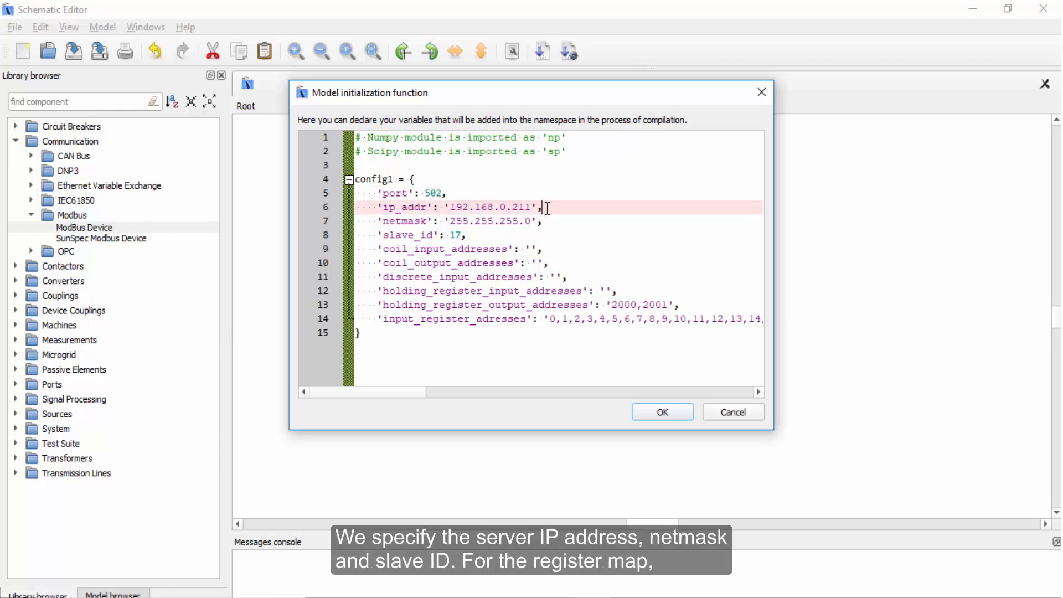
{"action": "left_click", "coordinate": [549, 221]}
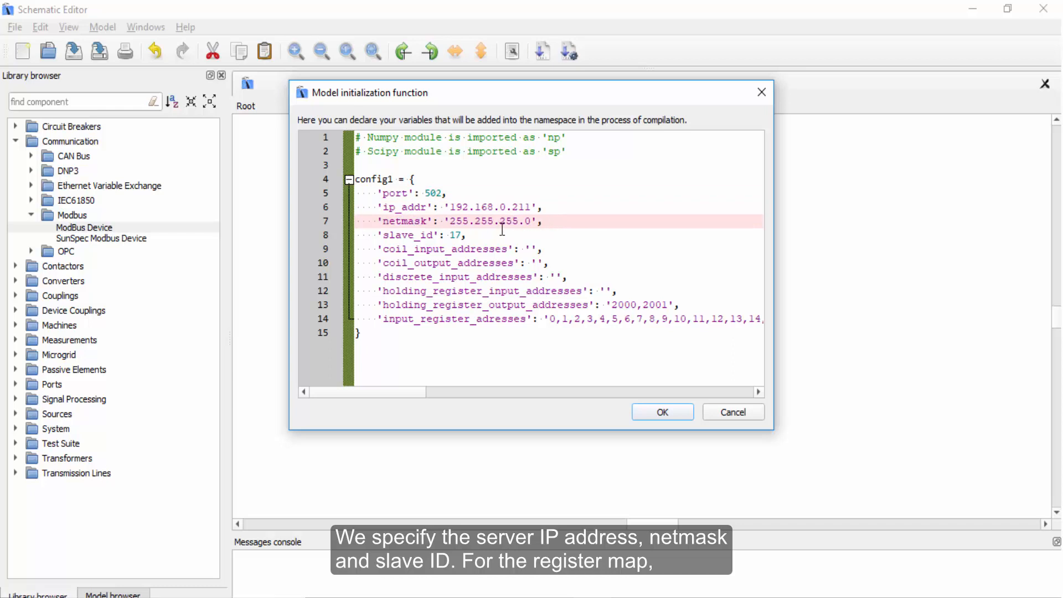
{"action": "left_click", "coordinate": [486, 235]}
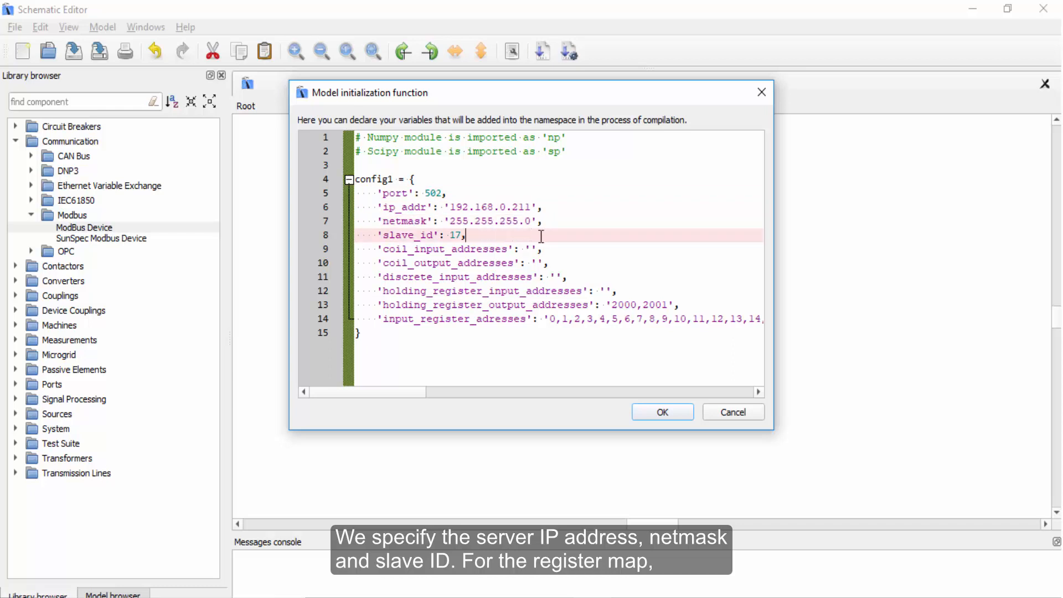
{"action": "left_click", "coordinate": [555, 252]}
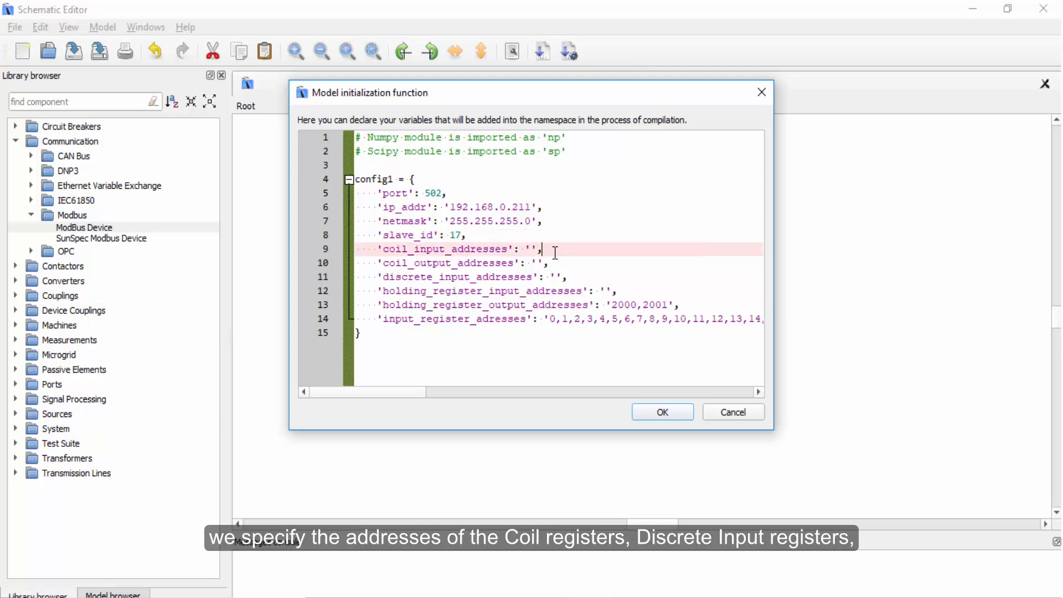
{"action": "left_click", "coordinate": [590, 278]}
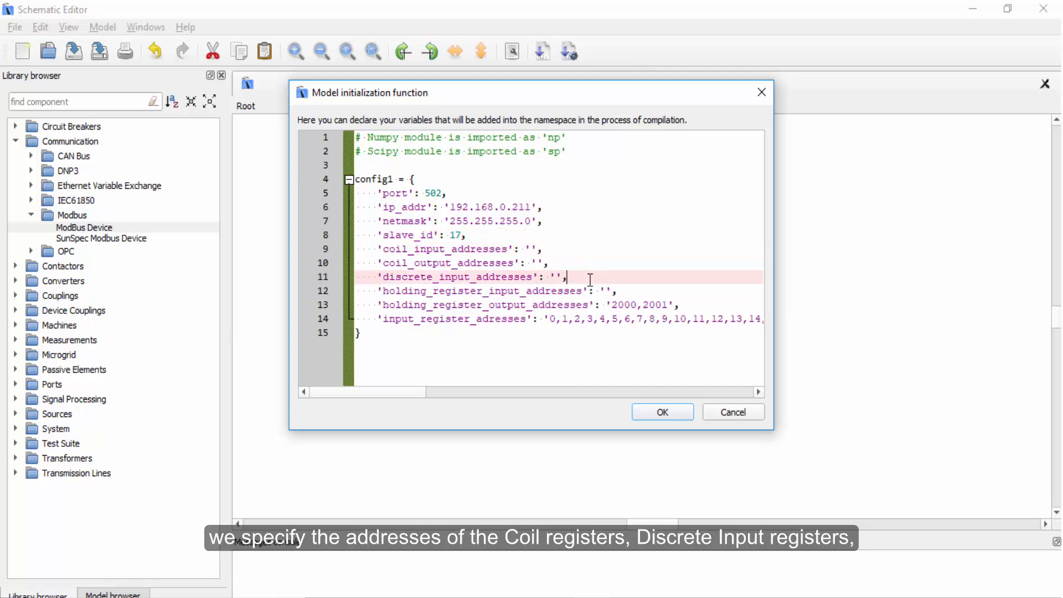
{"action": "left_click", "coordinate": [651, 291]}
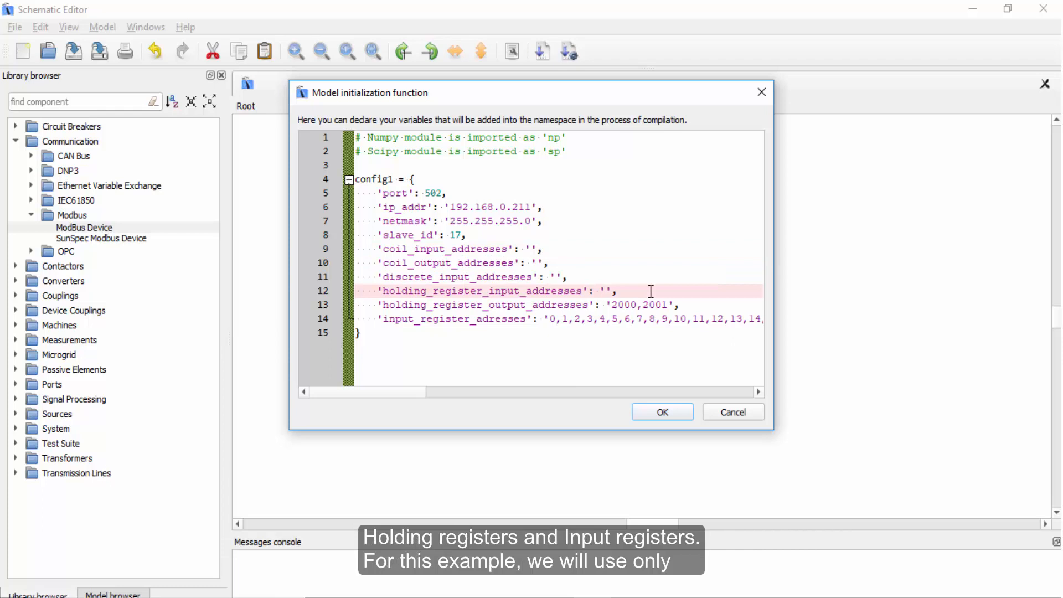
{"action": "left_click", "coordinate": [634, 320]}
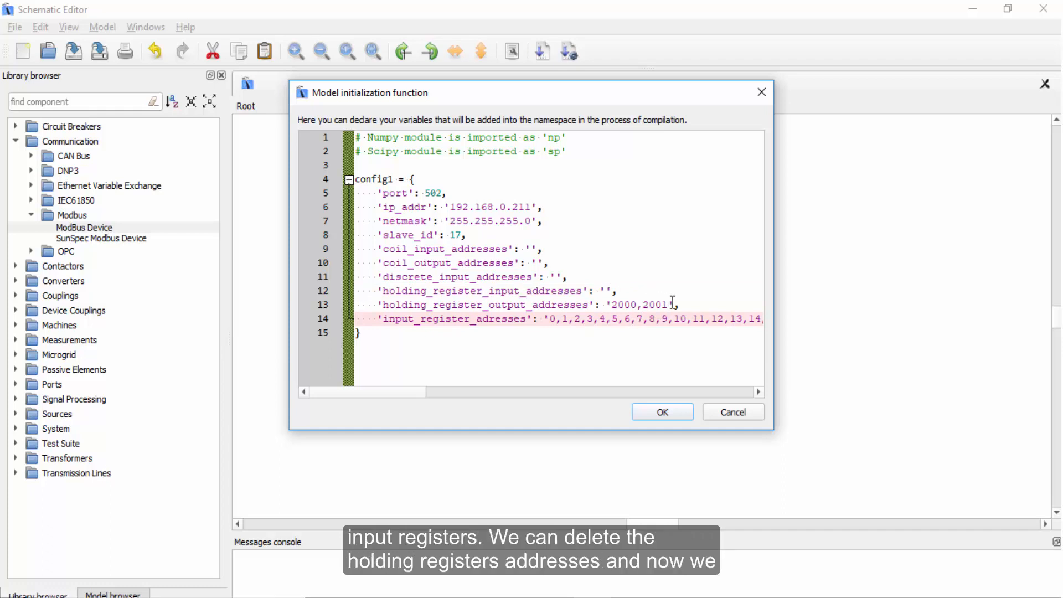
Clear the holding register output addresses value.
{"action": "left_click_drag", "start_coordinate": [672, 301], "coordinate": [610, 299]}
{"action": "key", "text": "Delete"}
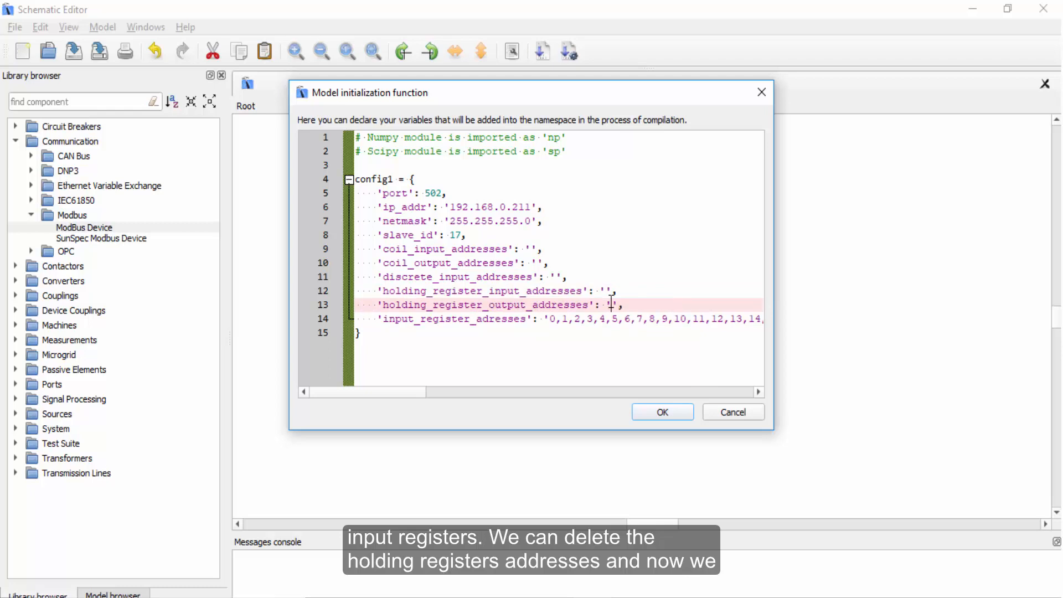
Group input registers 0 and 1 in square brackets as a 32-bit float register, written [0,1]f.
{"action": "left_click_drag", "start_coordinate": [773, 342], "coordinate": [995, 326]}
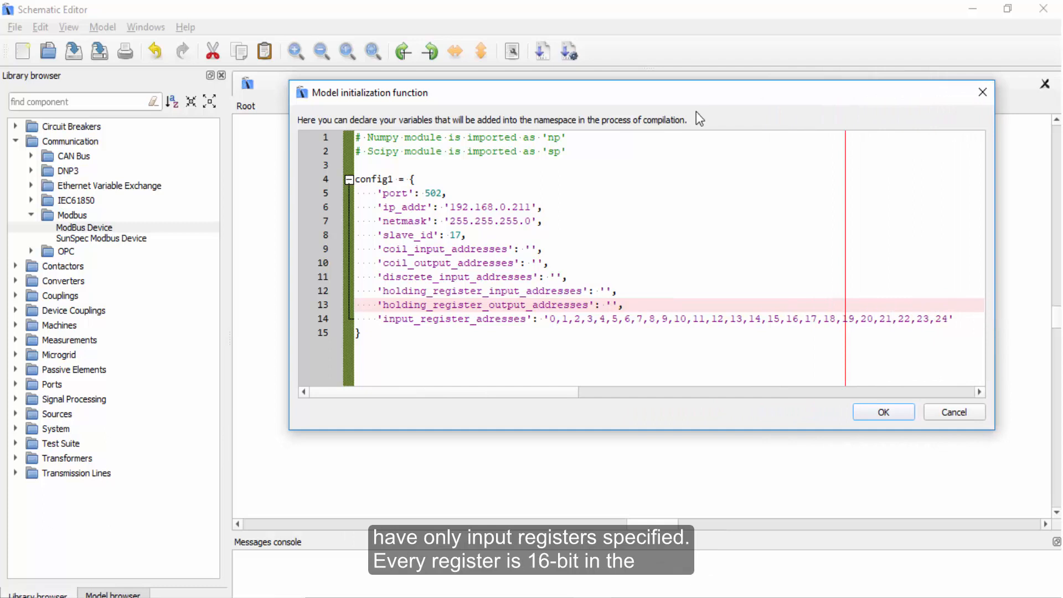
{"action": "left_click_drag", "start_coordinate": [676, 92], "coordinate": [644, 98]}
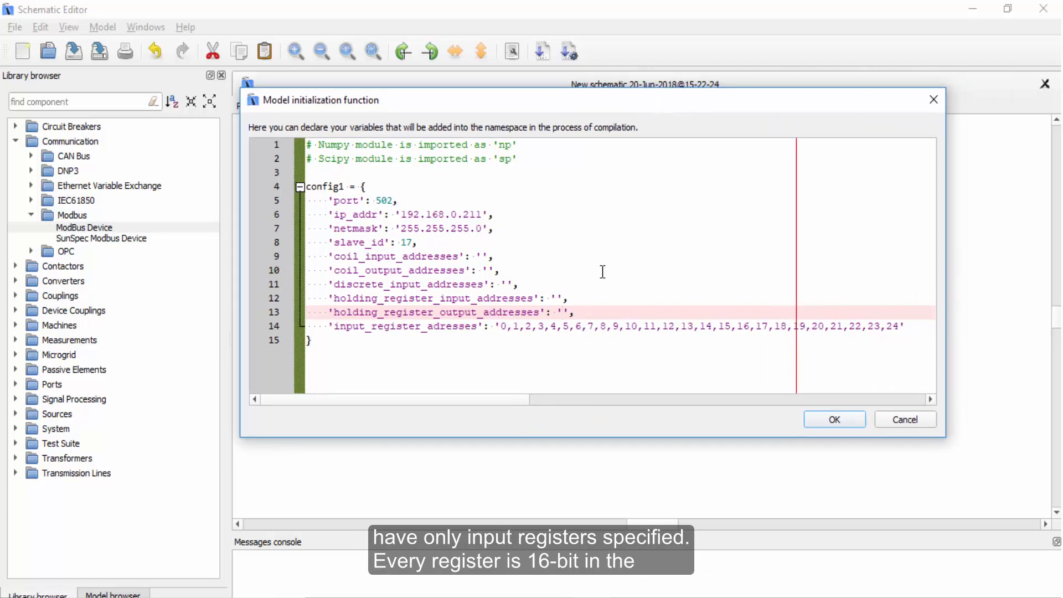
{"action": "left_click", "coordinate": [913, 329]}
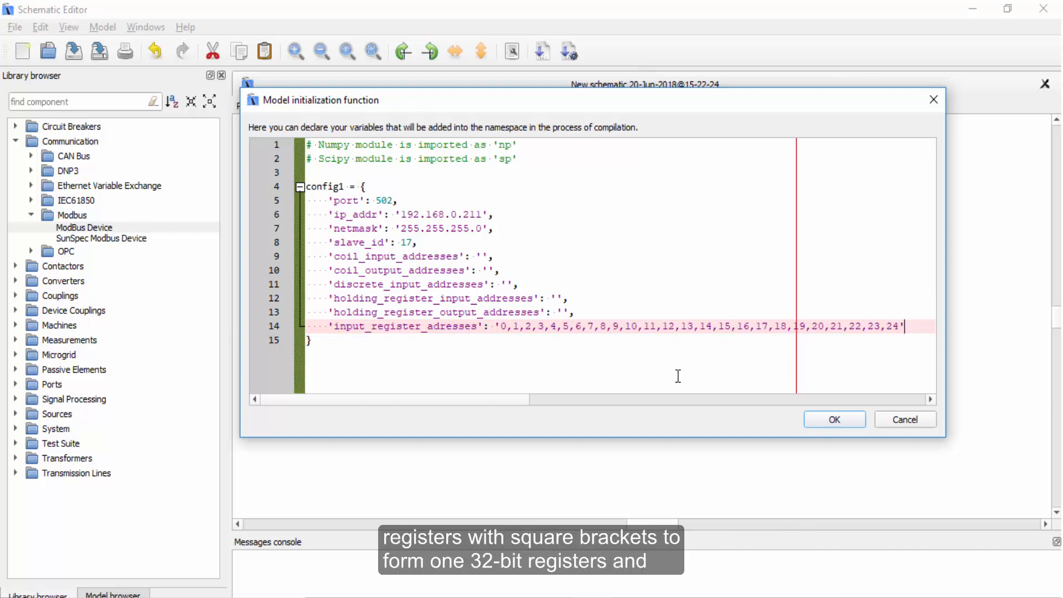
{"action": "left_click", "coordinate": [500, 326]}
{"action": "type", "text": "["}
{"action": "key", "text": "Right"}
{"action": "key", "text": "Right"}
{"action": "key", "text": "Right"}
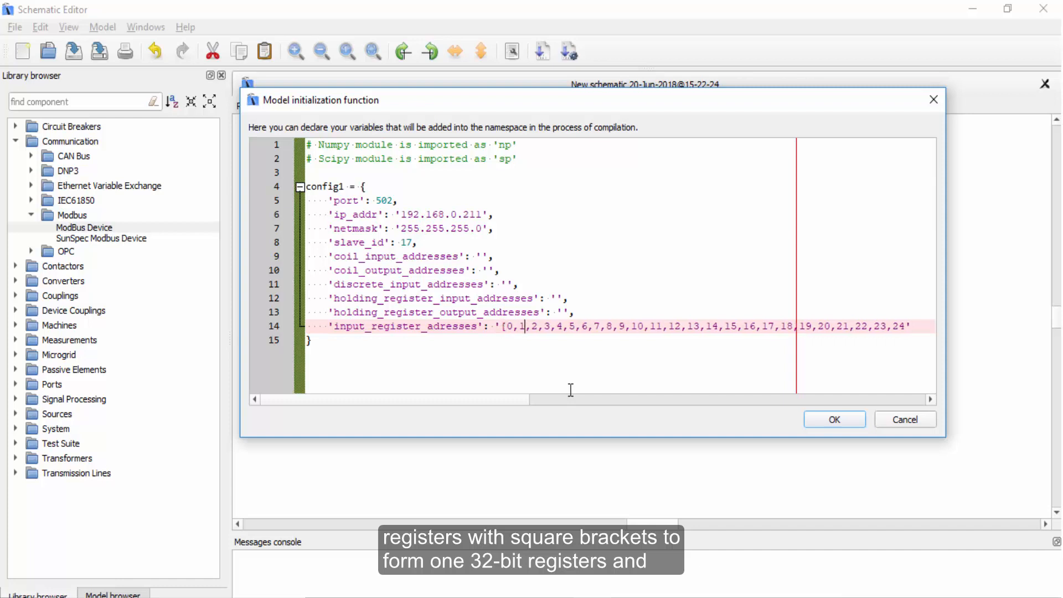
{"action": "type", "text": "]"}
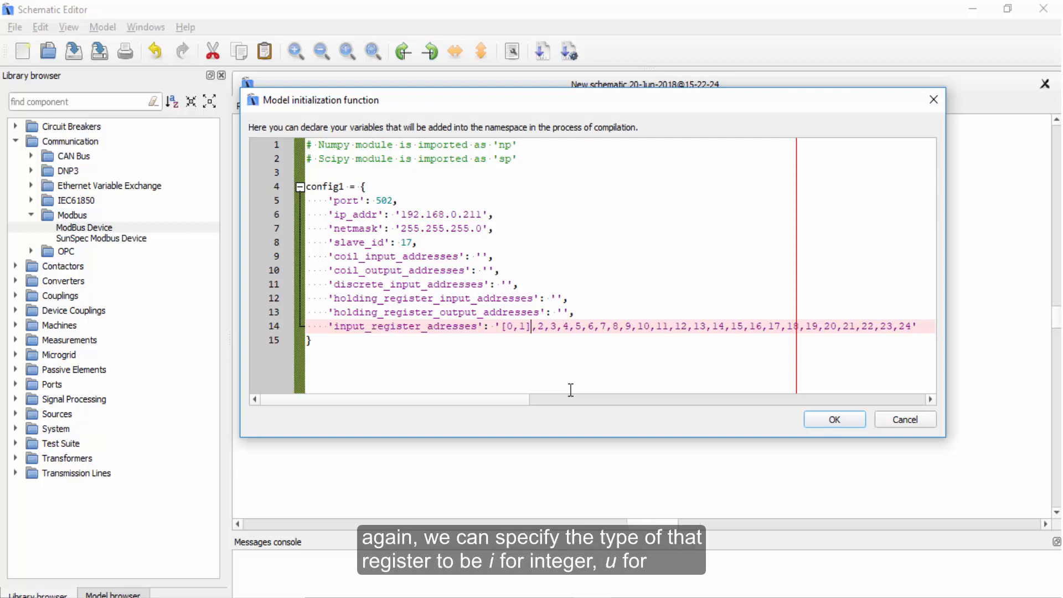
{"action": "type", "text": "i"}
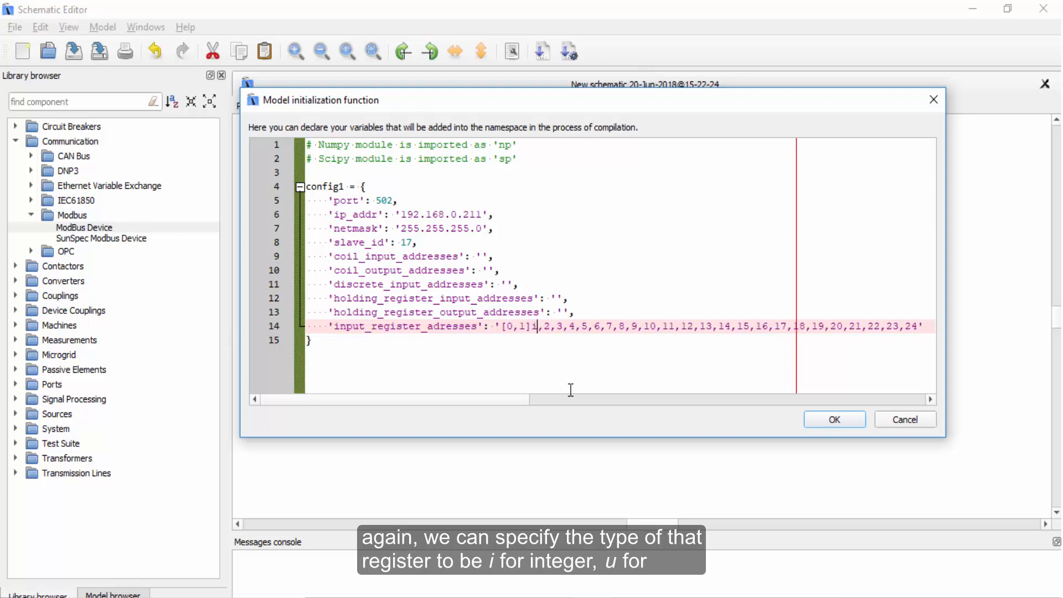
{"action": "key", "text": "BackSpace"}
{"action": "type", "text": "u"}
{"action": "key", "text": "BackSpace"}
{"action": "type", "text": "f"}
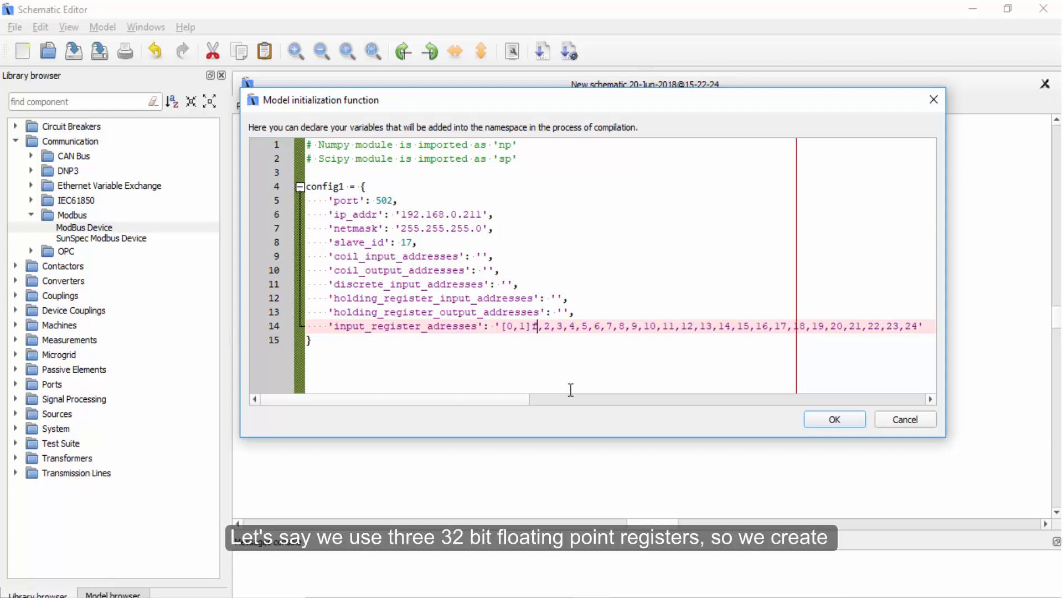
Group input registers 2,3 and 4,5 the same way as [2,3]f and [4,5]f.
{"action": "key", "text": "Right"}
{"action": "type", "text": "["}
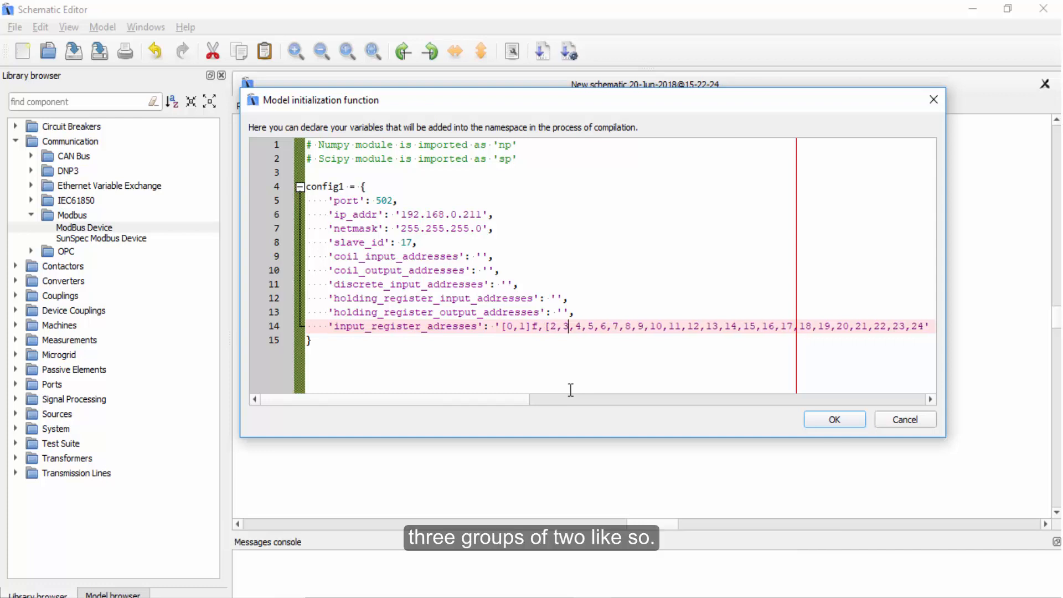
{"action": "key", "text": "Right"}
{"action": "type", "text": "]f,"}
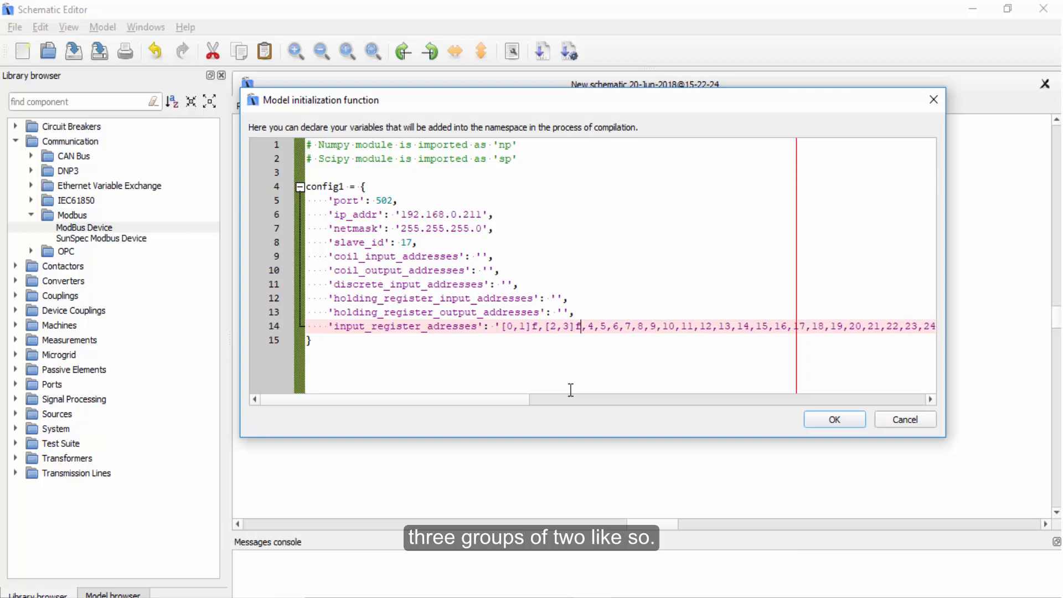
{"action": "type", "text": "["}
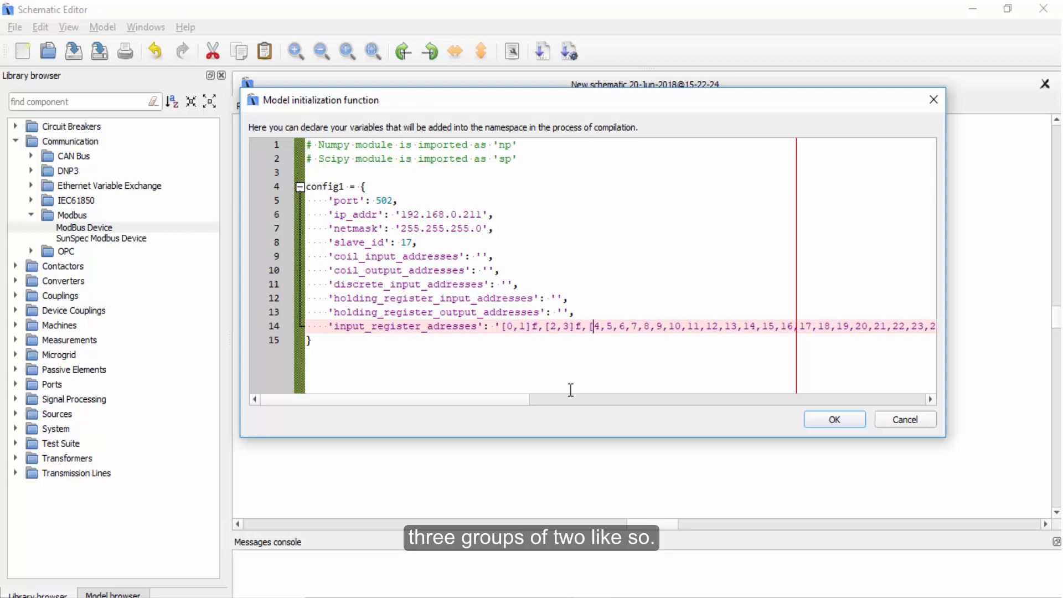
{"action": "key", "text": "Right"}
{"action": "key", "text": "Right"}
{"action": "key", "text": "Right"}
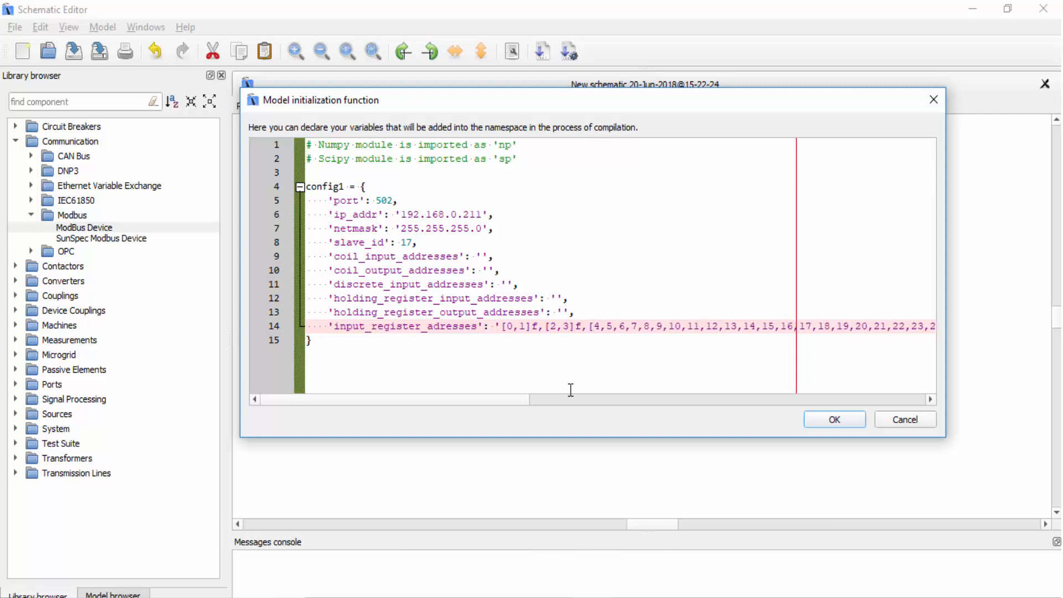
{"action": "type", "text": "]f"}
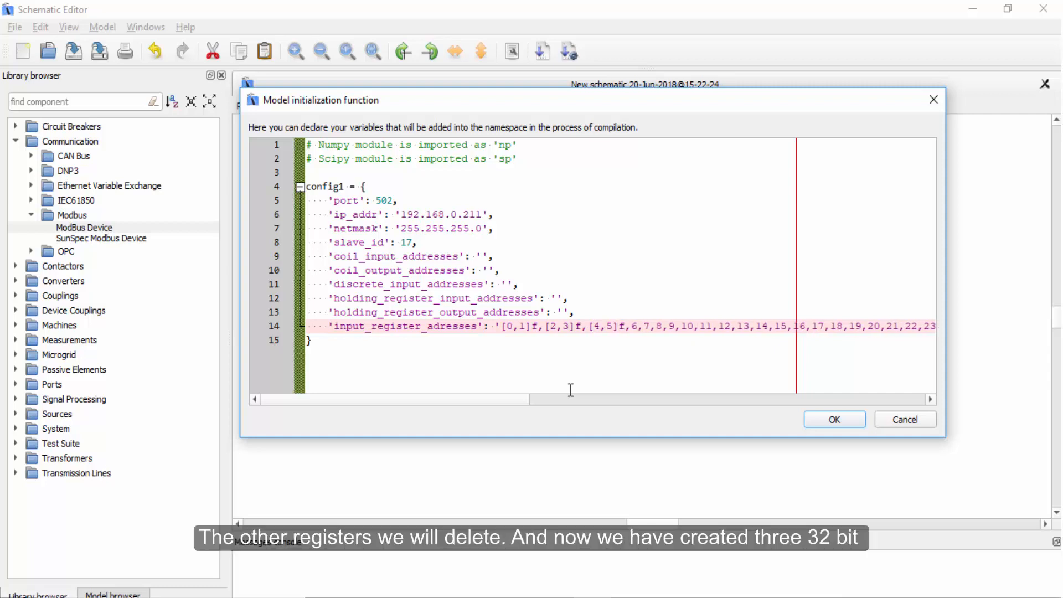
Delete the remaining input register addresses after [4,5]f.
{"action": "left_click_drag", "start_coordinate": [629, 327], "coordinate": [916, 332]}
{"action": "key", "text": "Delete"}
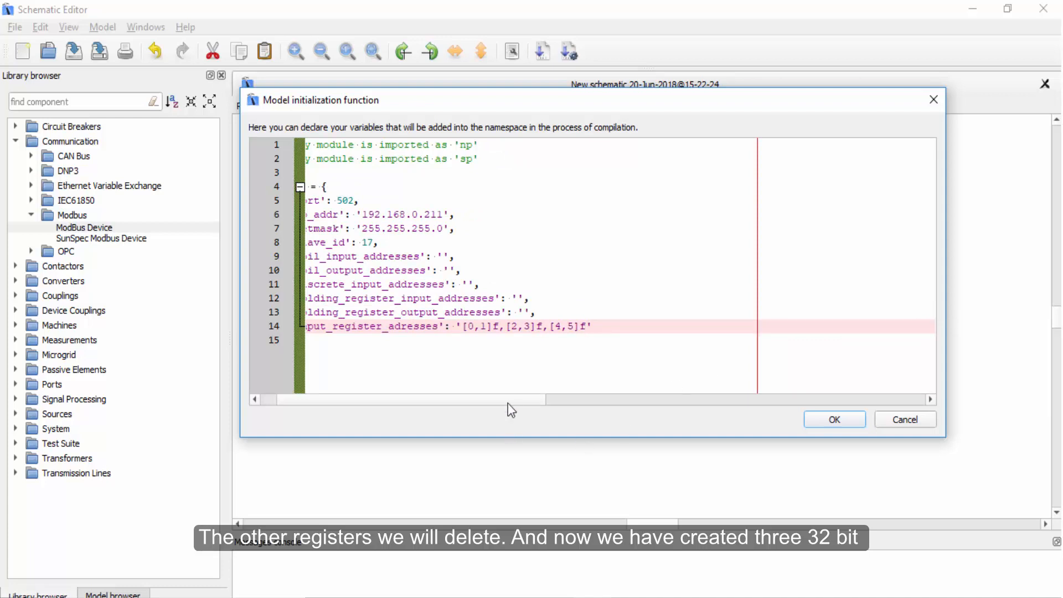
{"action": "left_click_drag", "start_coordinate": [507, 396], "coordinate": [426, 398]}
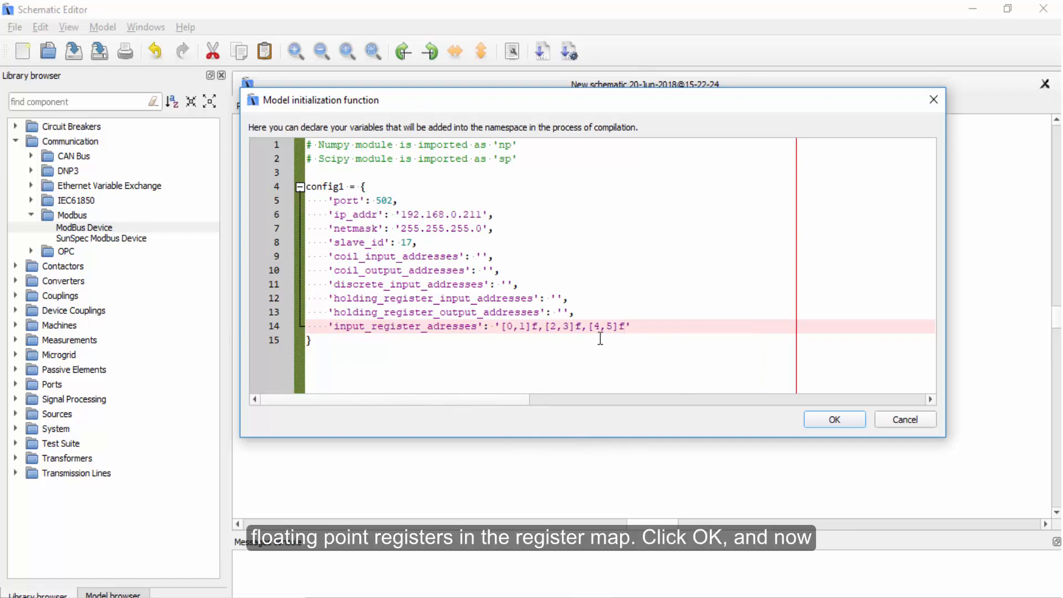
Confirm the model initialization function with the edited Modbus configuration and return to the schematic.
{"action": "left_click", "coordinate": [645, 326]}
{"action": "left_click", "coordinate": [849, 416]}
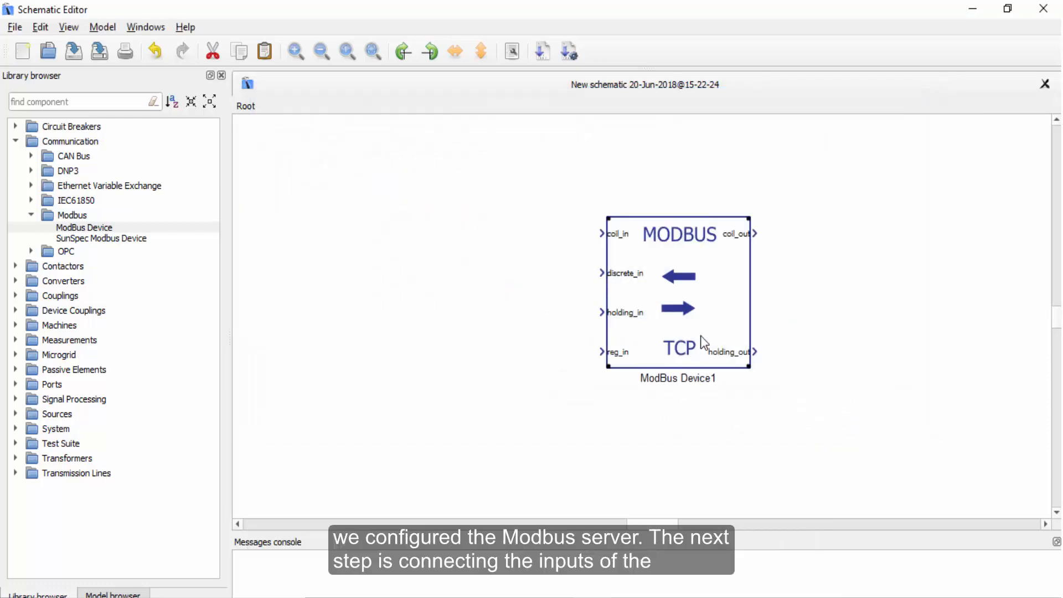
{"action": "left_click", "coordinate": [508, 344]}
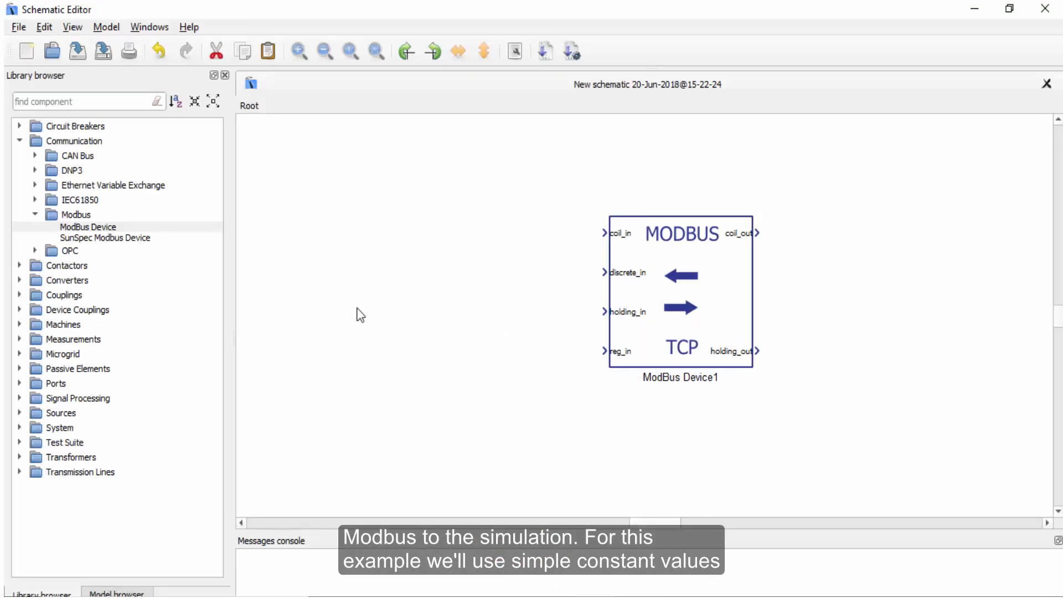
Search the library for Constant and place three Constant blocks stacked to the left of the ModBus Device.
{"action": "left_click", "coordinate": [97, 101]}
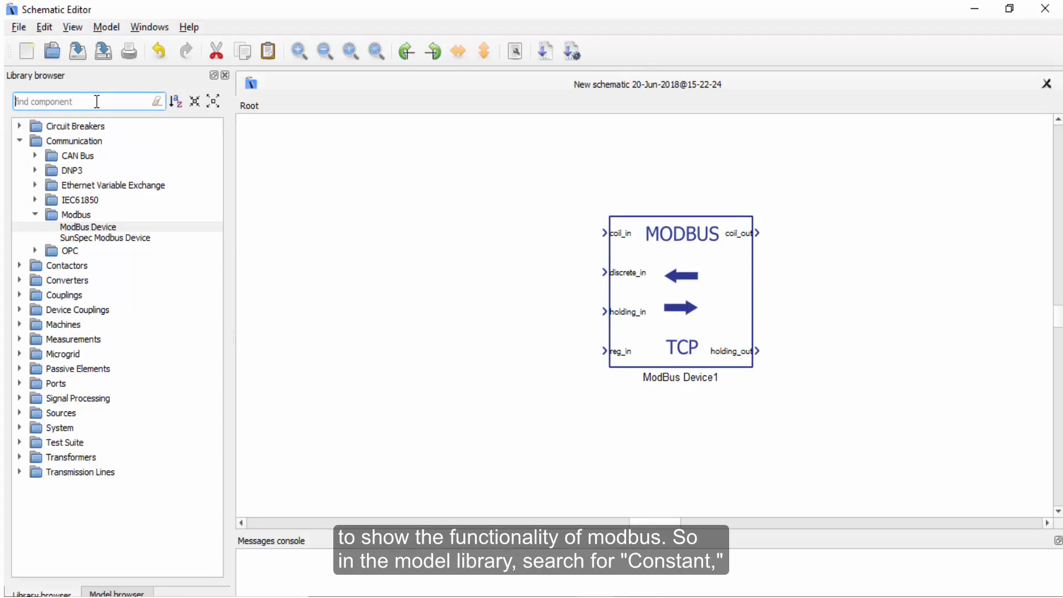
{"action": "type", "text": "const"}
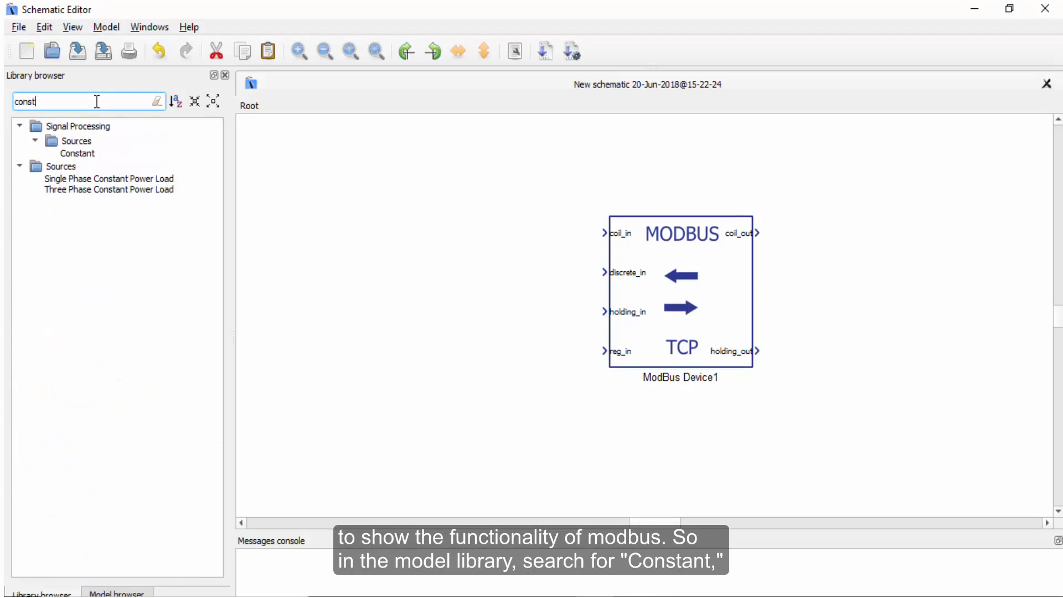
{"action": "left_click_drag", "start_coordinate": [86, 155], "coordinate": [473, 359]}
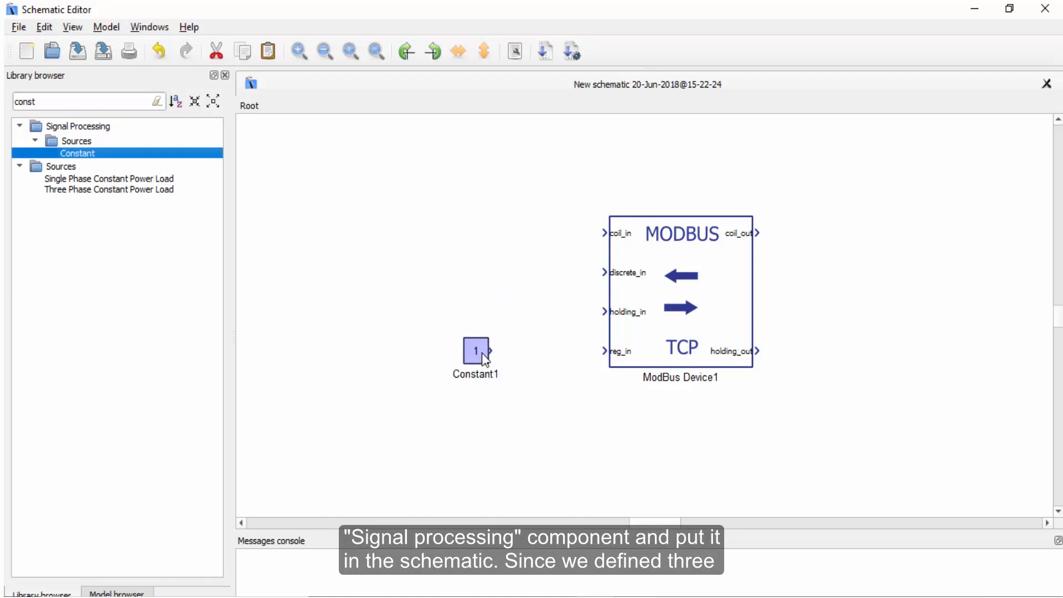
{"action": "left_click", "coordinate": [543, 429]}
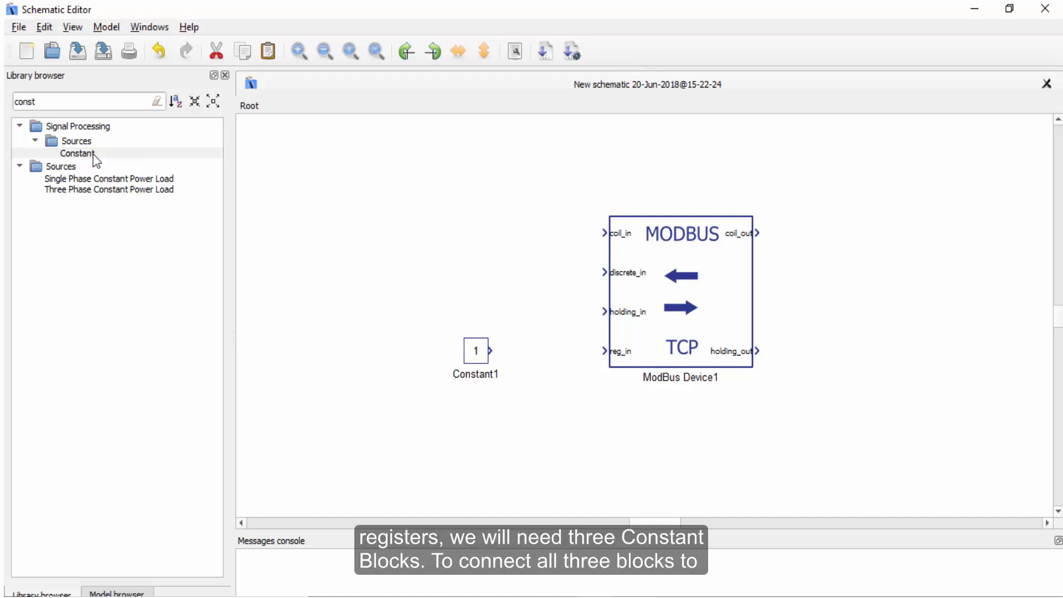
{"action": "left_click_drag", "start_coordinate": [95, 161], "coordinate": [477, 397]}
{"action": "left_click_drag", "start_coordinate": [71, 154], "coordinate": [476, 446]}
{"action": "left_click", "coordinate": [552, 454]}
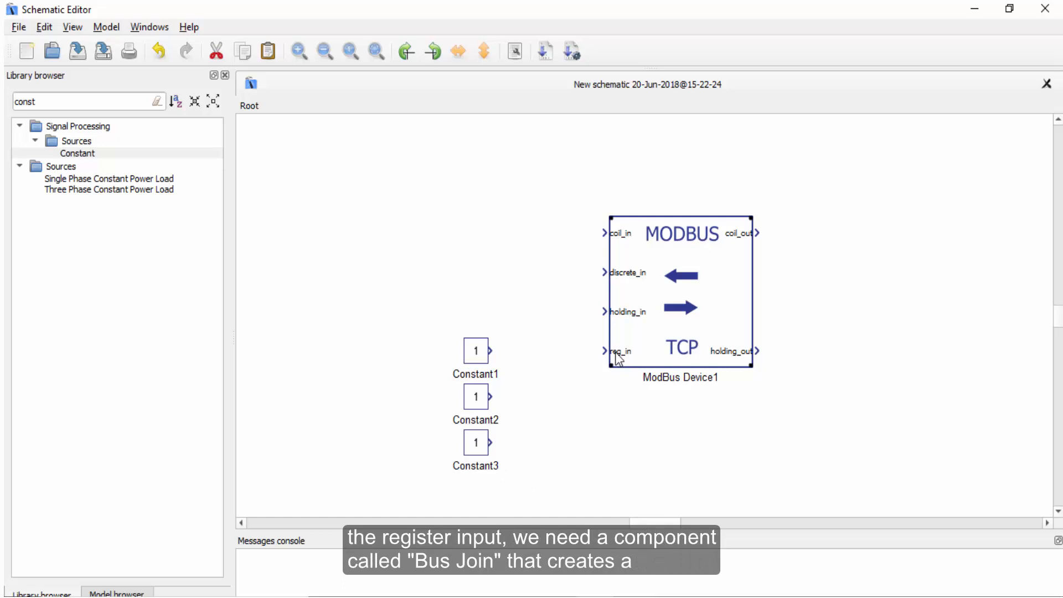
Add a Bus Join block beside the constants and set its number of inputs to 3.
{"action": "double_click", "coordinate": [43, 103]}
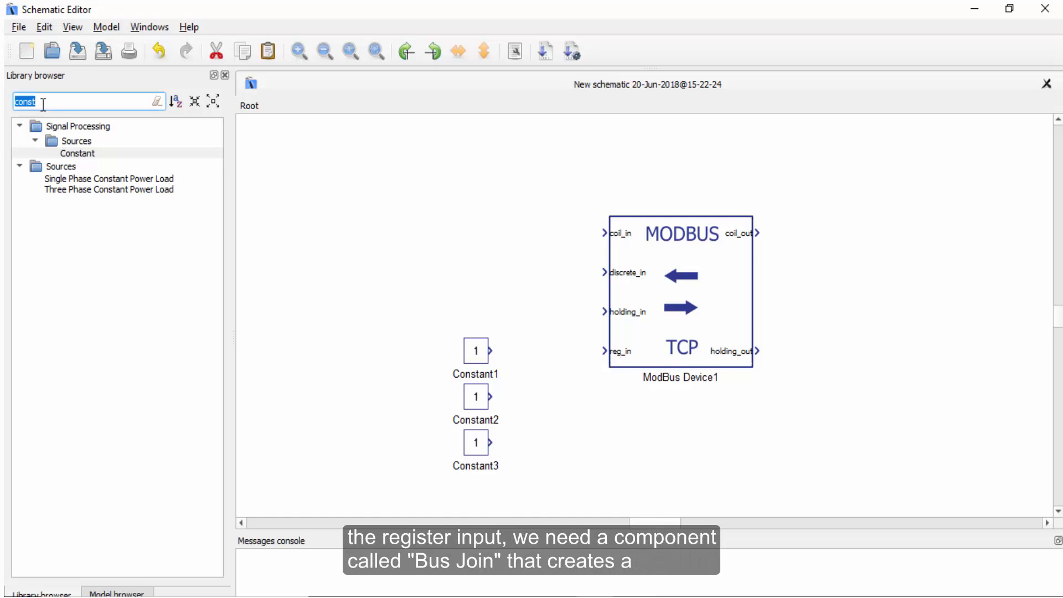
{"action": "type", "text": "bus jo"}
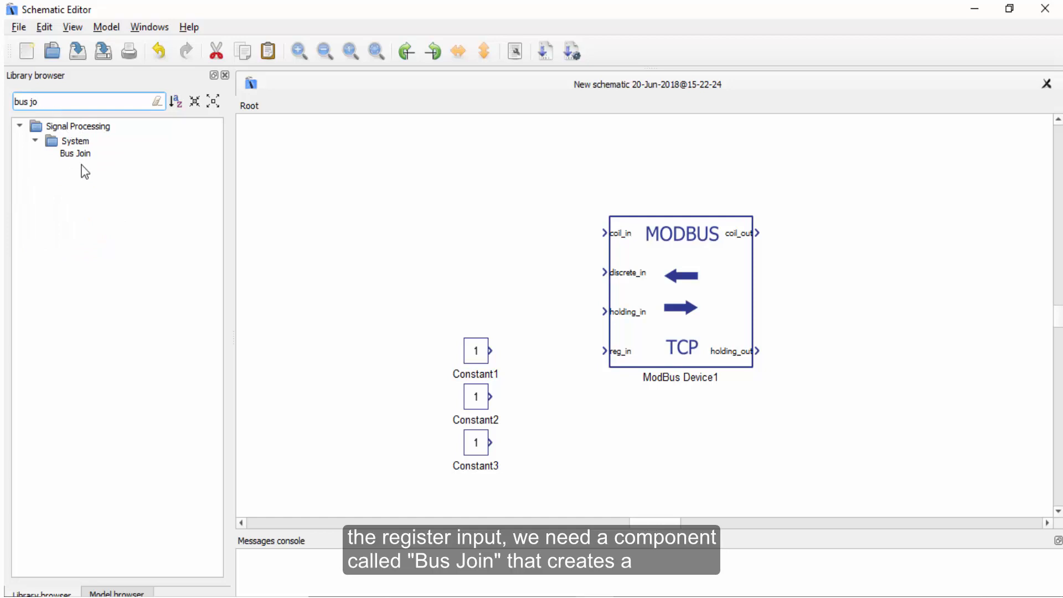
{"action": "left_click_drag", "start_coordinate": [84, 154], "coordinate": [538, 393]}
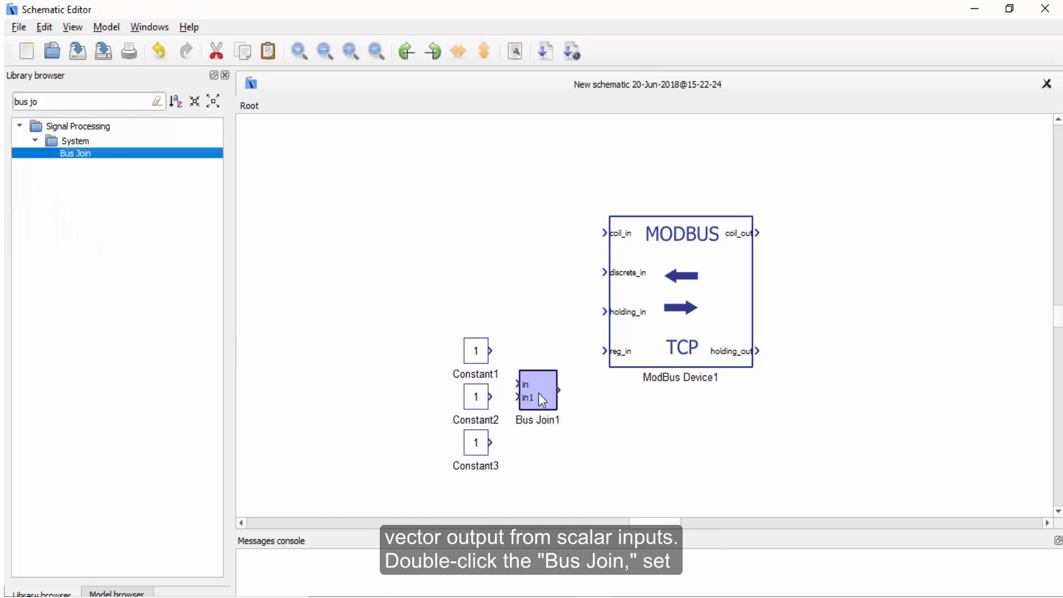
{"action": "double_click", "coordinate": [536, 387]}
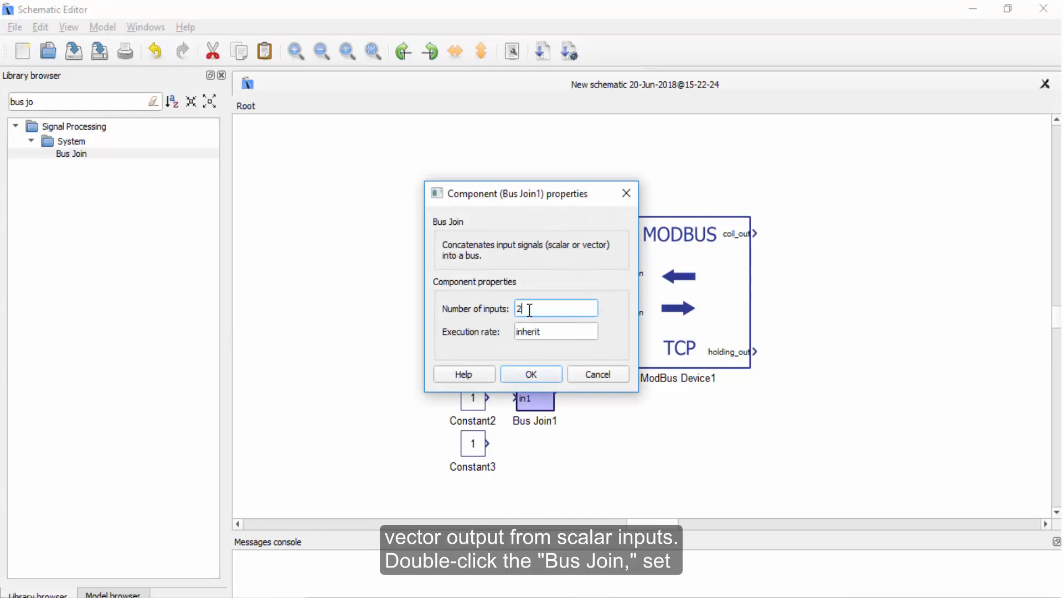
{"action": "type", "text": "3"}
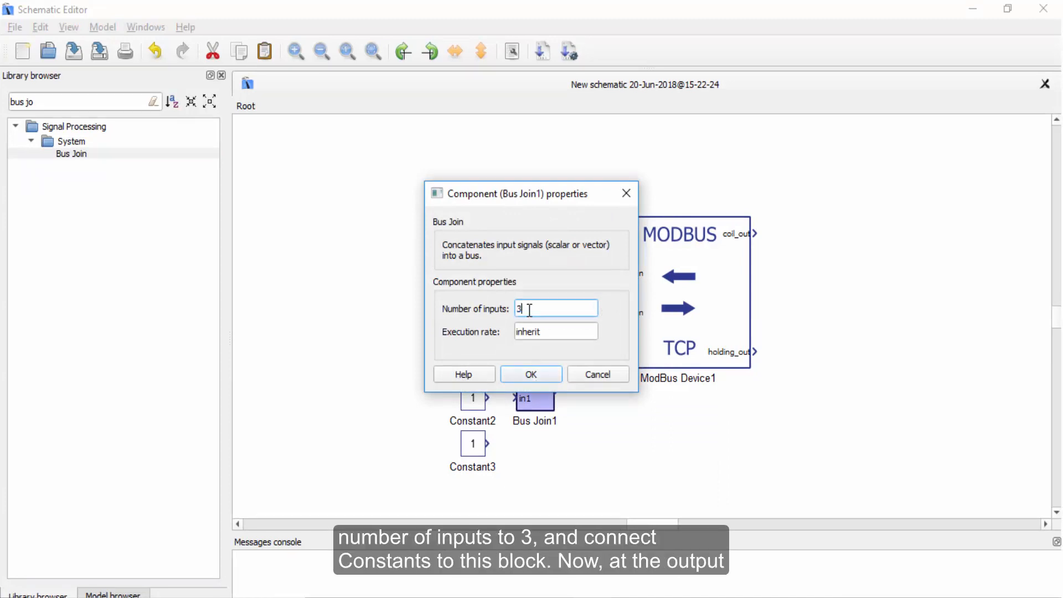
{"action": "key", "text": "Return"}
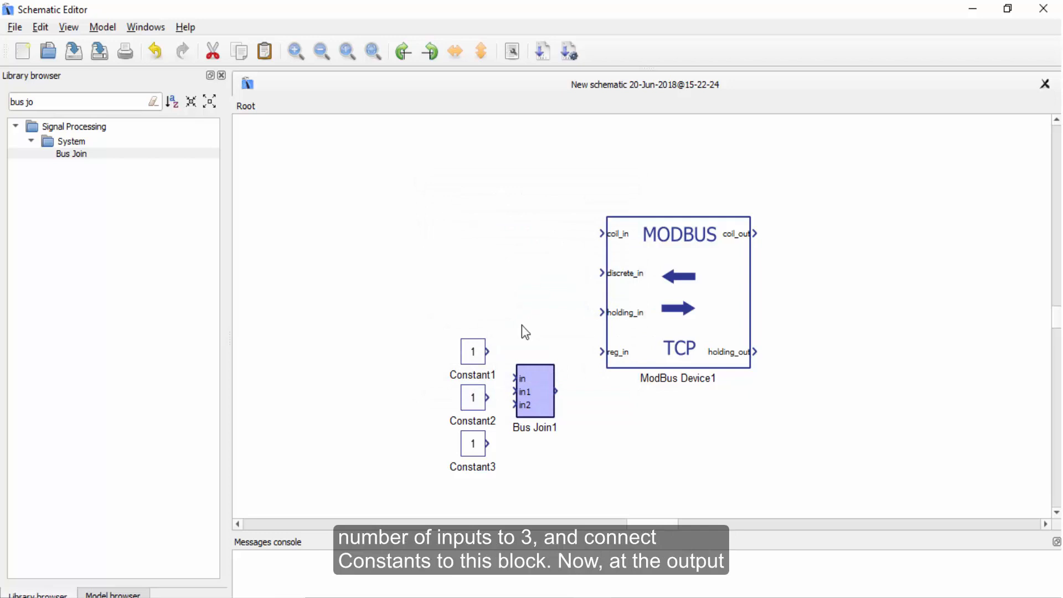
Wire the three constants into the Bus Join inputs and the Bus Join output to the device's reg_in input.
{"action": "left_click_drag", "start_coordinate": [488, 349], "coordinate": [515, 391]}
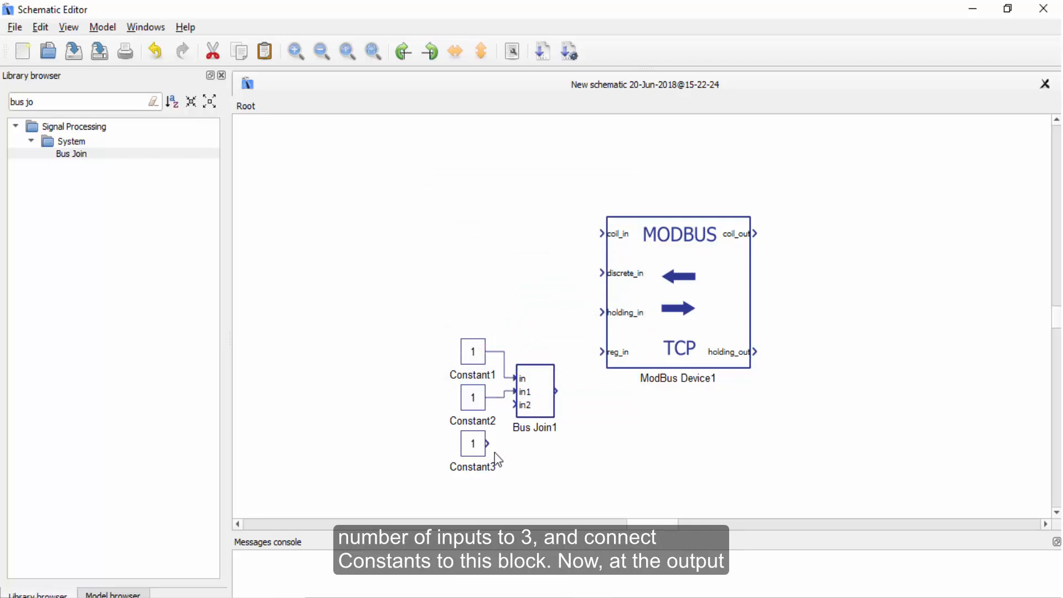
{"action": "left_click_drag", "start_coordinate": [487, 443], "coordinate": [515, 404]}
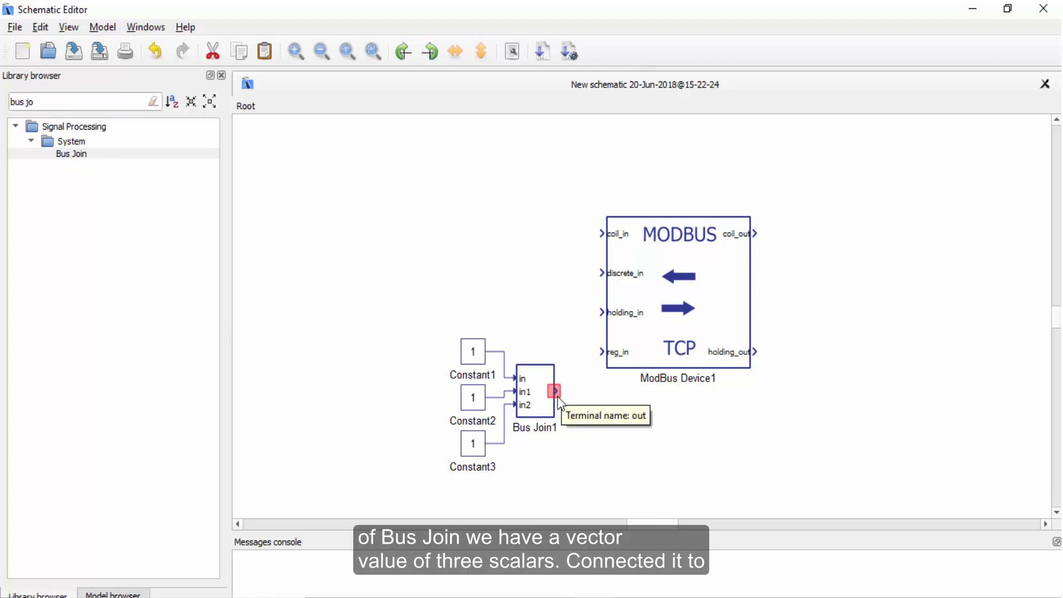
{"action": "left_click_drag", "start_coordinate": [554, 393], "coordinate": [600, 353]}
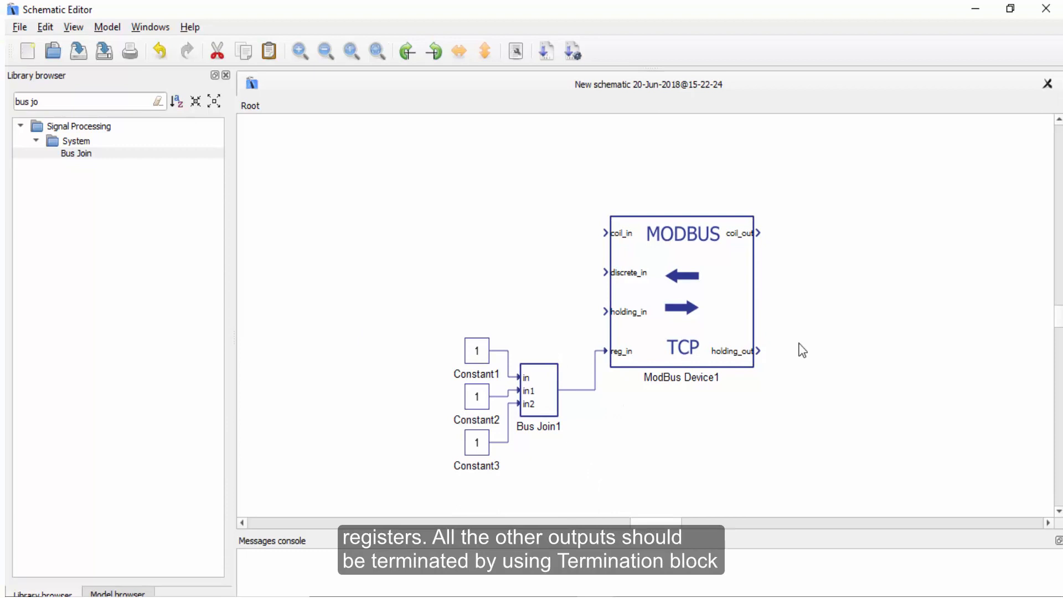
Terminate the device's coil_out and holding_out outputs with Termination blocks.
{"action": "triple_click", "coordinate": [114, 104]}
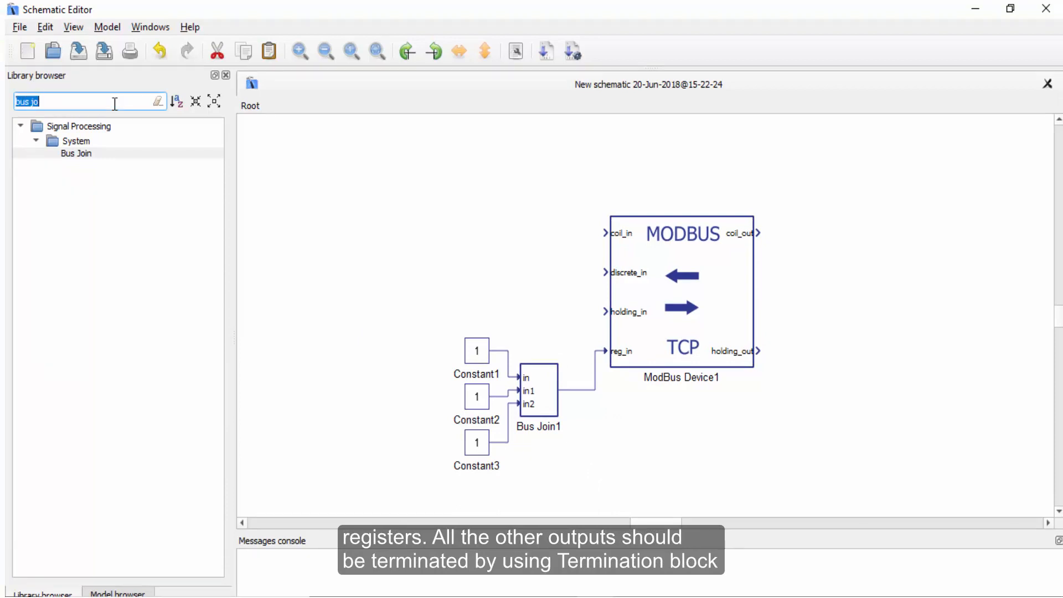
{"action": "type", "text": "termi"}
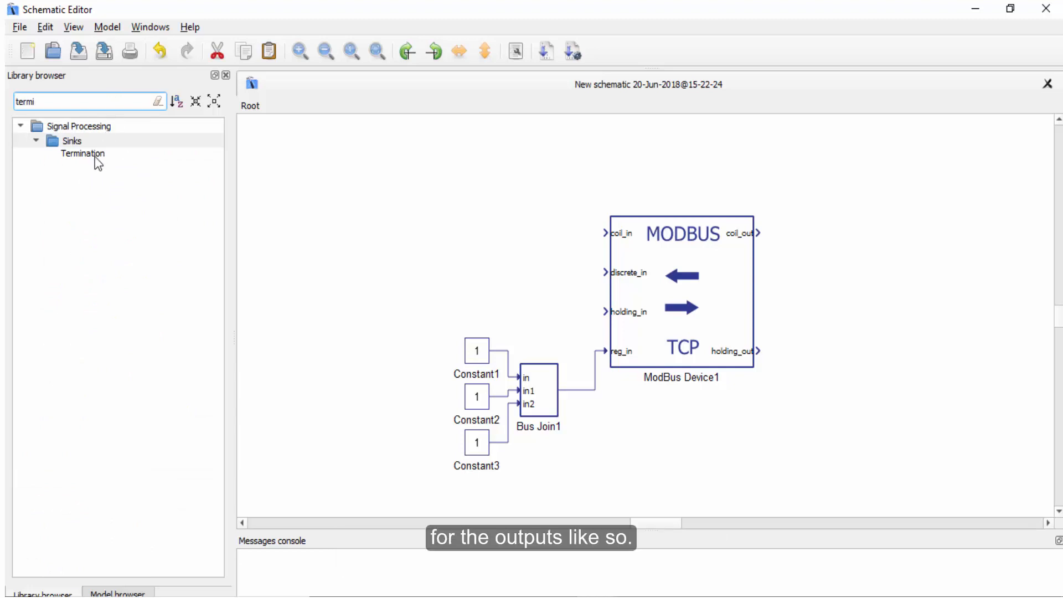
{"action": "mouse_move", "coordinate": [97, 157]}
{"action": "left_mouse_down"}
{"action": "mouse_move", "coordinate": [1008, 225]}
{"action": "mouse_move", "coordinate": [825, 240]}
{"action": "mouse_move", "coordinate": [757, 232]}
{"action": "left_mouse_up"}
{"action": "mouse_move", "coordinate": [47, 154]}
{"action": "left_mouse_down"}
{"action": "mouse_move", "coordinate": [858, 368]}
{"action": "mouse_move", "coordinate": [833, 354]}
{"action": "mouse_move", "coordinate": [757, 350]}
{"action": "left_mouse_up"}
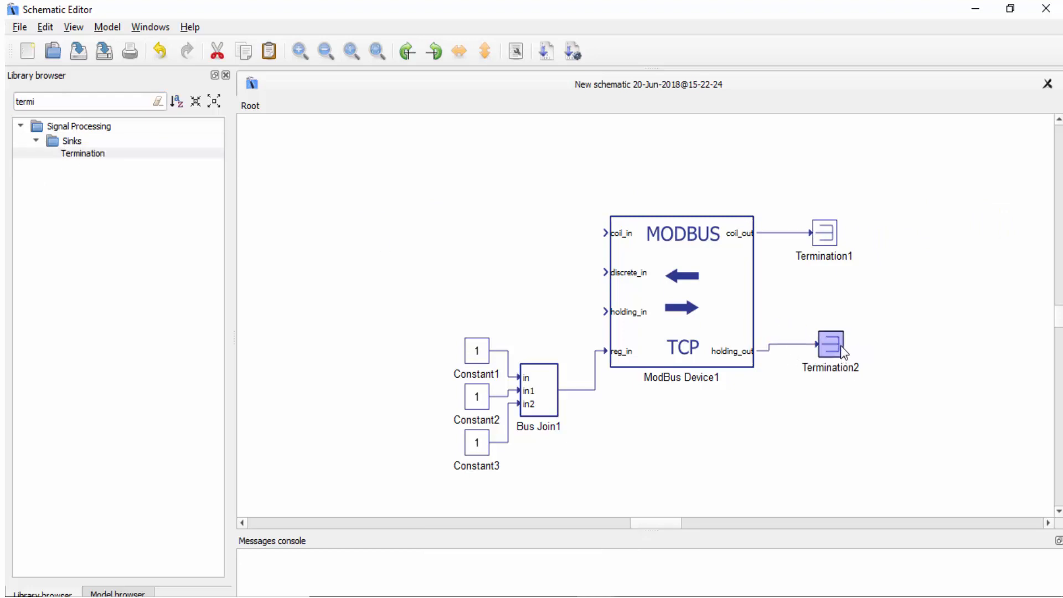
{"action": "left_click_drag", "start_coordinate": [840, 345], "coordinate": [840, 352]}
{"action": "left_click", "coordinate": [811, 297]}
Add a fourth Constant block above the others and set its value to 0.
{"action": "double_click", "coordinate": [74, 102]}
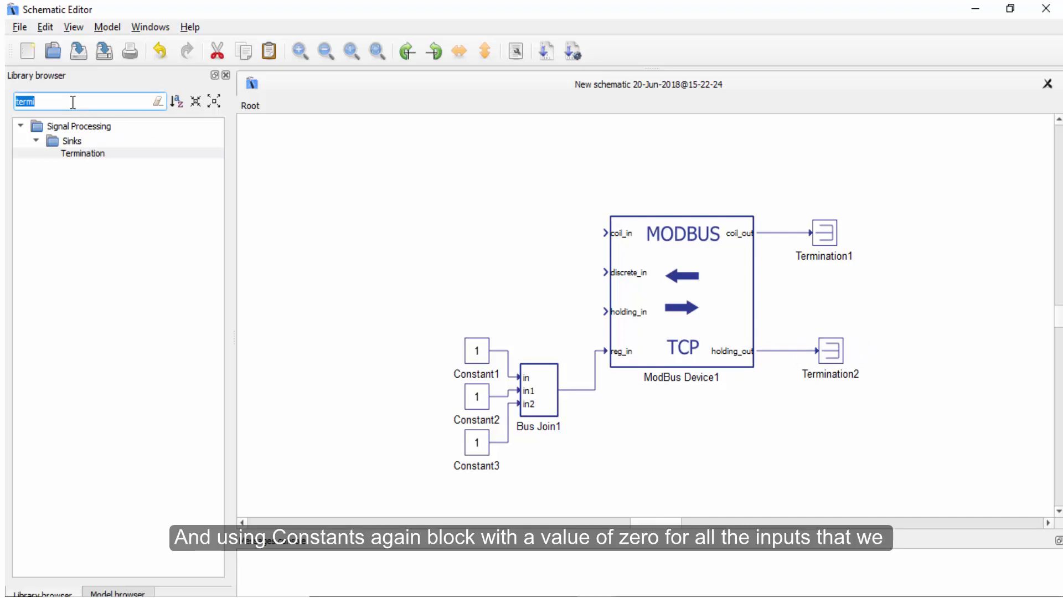
{"action": "type", "text": "const"}
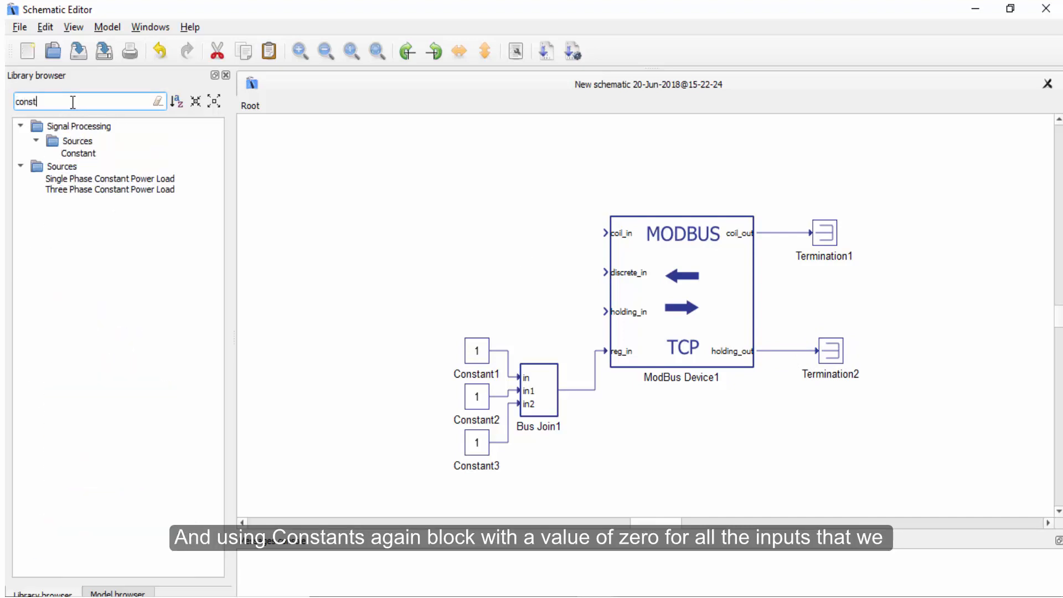
{"action": "left_click_drag", "start_coordinate": [88, 155], "coordinate": [522, 228]}
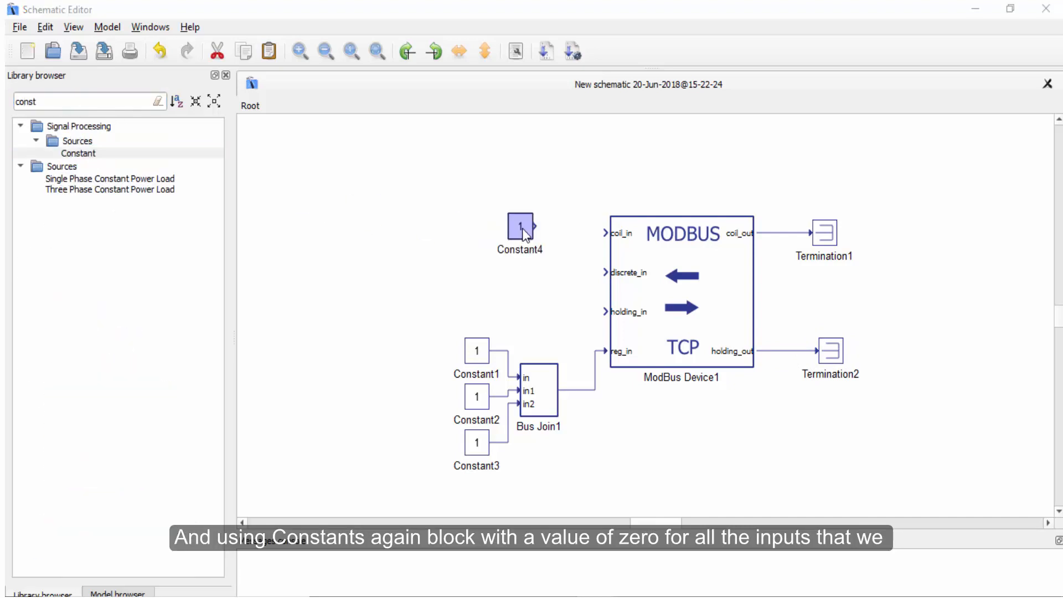
{"action": "double_click", "coordinate": [522, 228]}
{"action": "double_click", "coordinate": [522, 291]}
{"action": "type", "text": "0"}
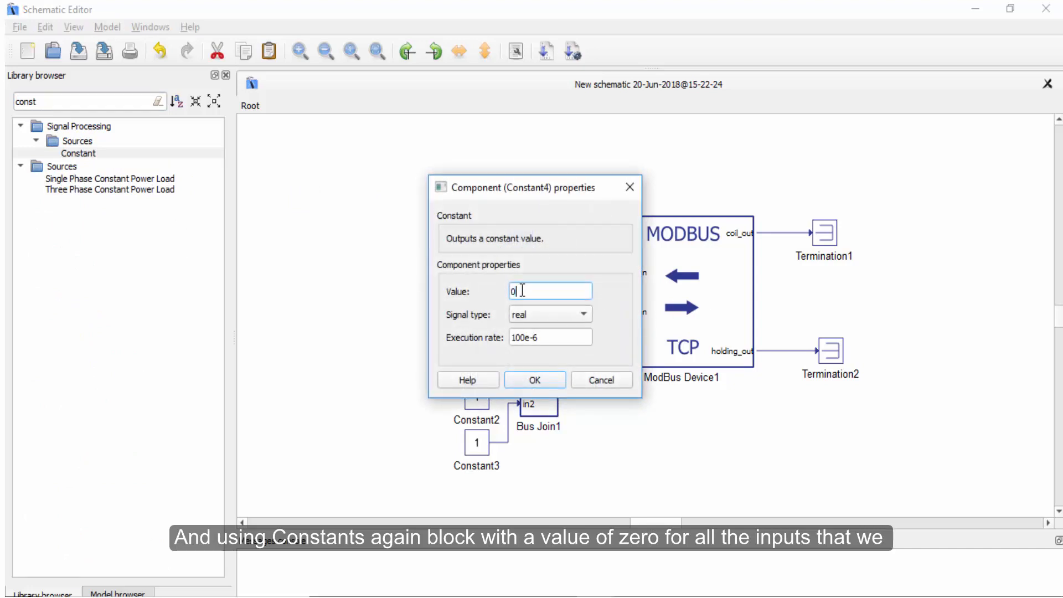
{"action": "left_click", "coordinate": [549, 377]}
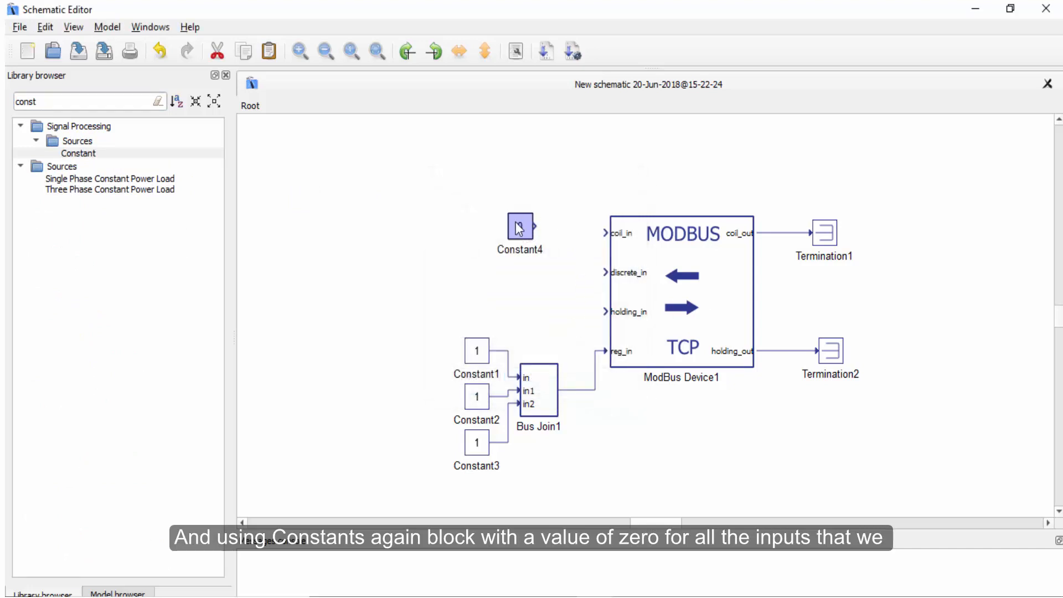
Wire the zero constant to the coil_in, discrete_in and holding_in inputs of the ModBus Device.
{"action": "left_click_drag", "start_coordinate": [535, 226], "coordinate": [606, 232]}
{"action": "left_click_drag", "start_coordinate": [606, 272], "coordinate": [576, 233]}
{"action": "left_click_drag", "start_coordinate": [603, 303], "coordinate": [576, 272]}
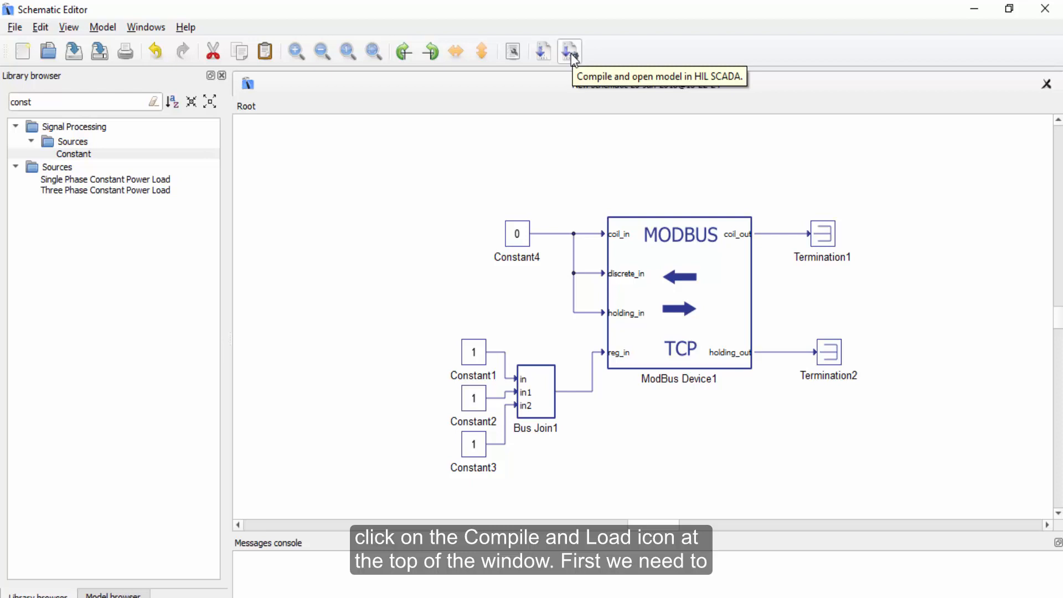
Compile and open the model in HIL SCADA, saving the schematic as modbus_config.
{"action": "left_click", "coordinate": [570, 52]}
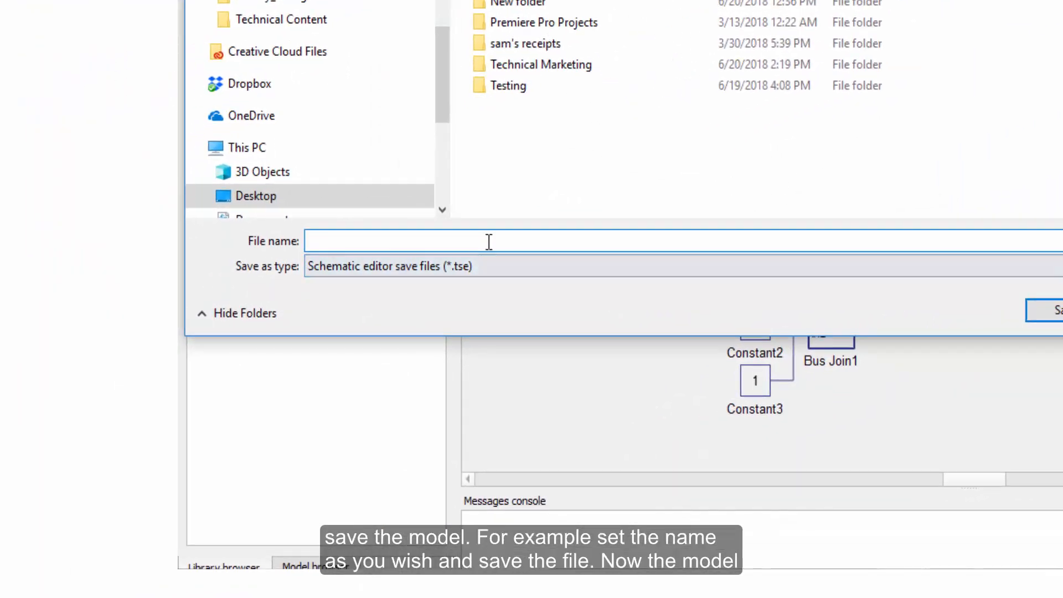
{"action": "type", "text": "modbus_"}
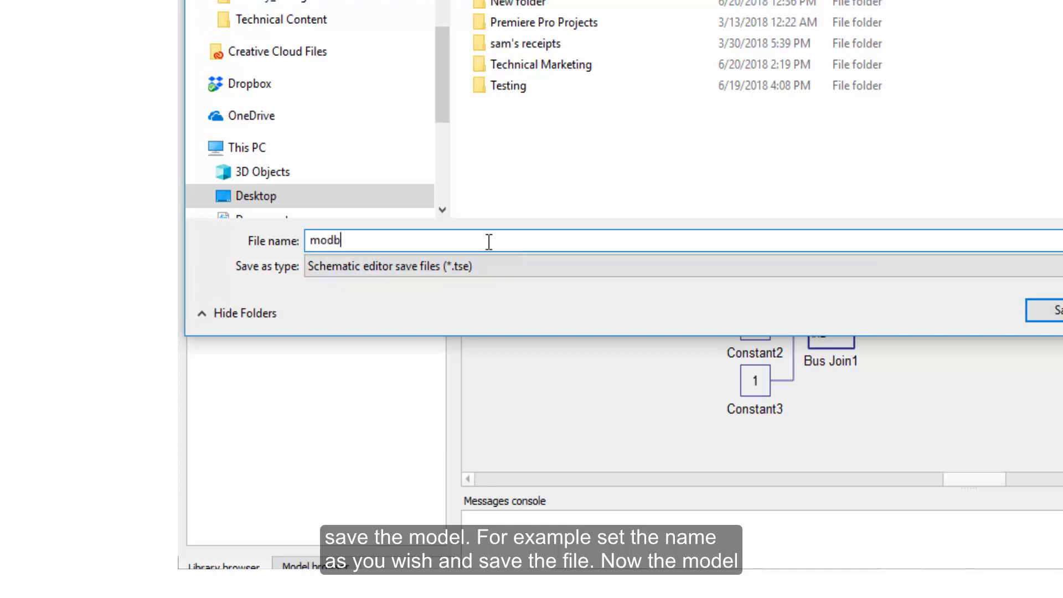
{"action": "type", "text": "config"}
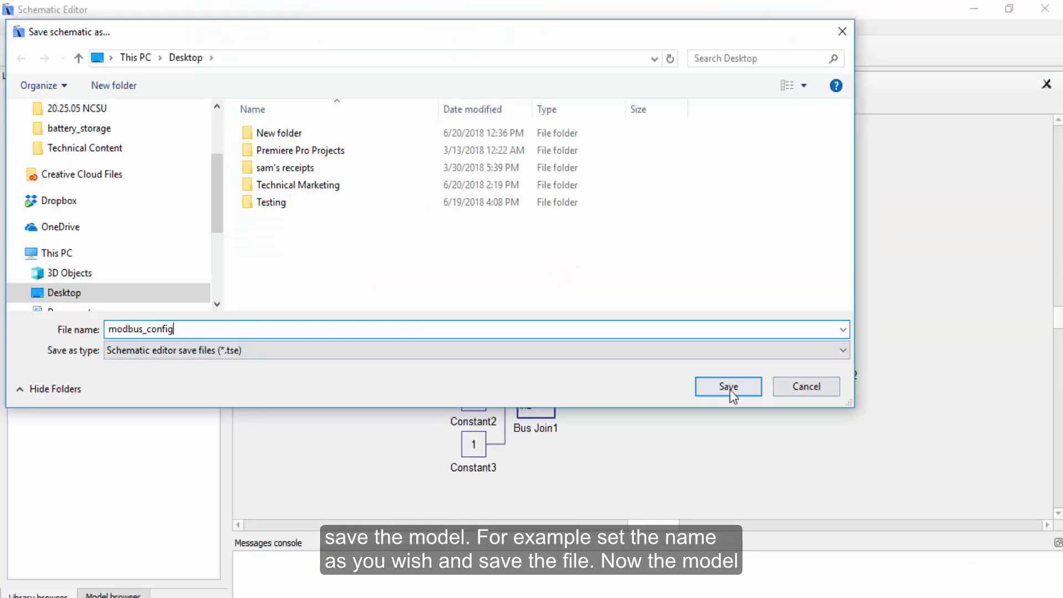
{"action": "left_click", "coordinate": [728, 387]}
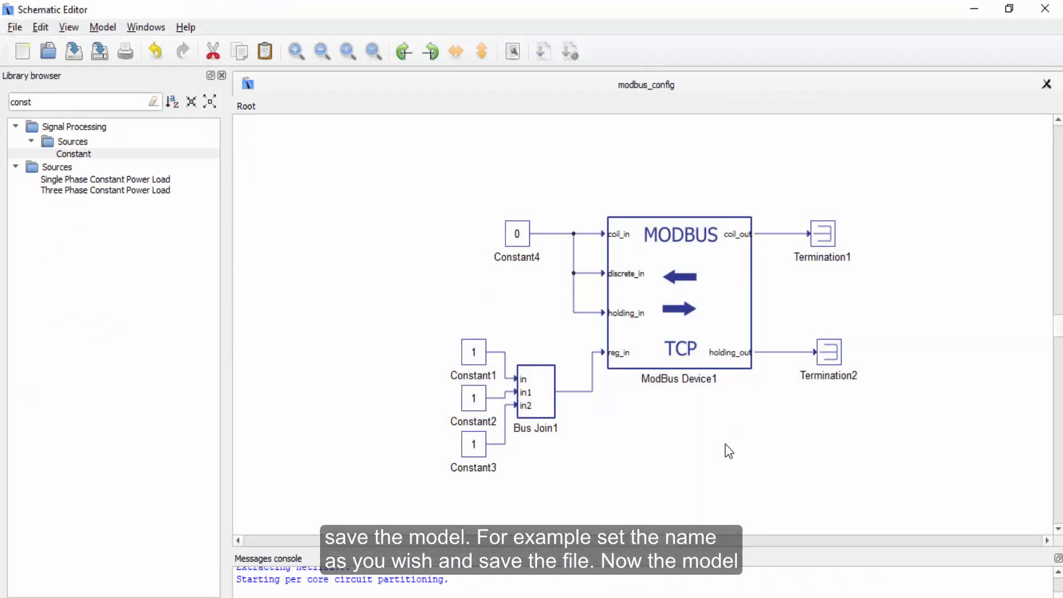
{"action": "left_click_drag", "start_coordinate": [695, 550], "coordinate": [680, 352]}
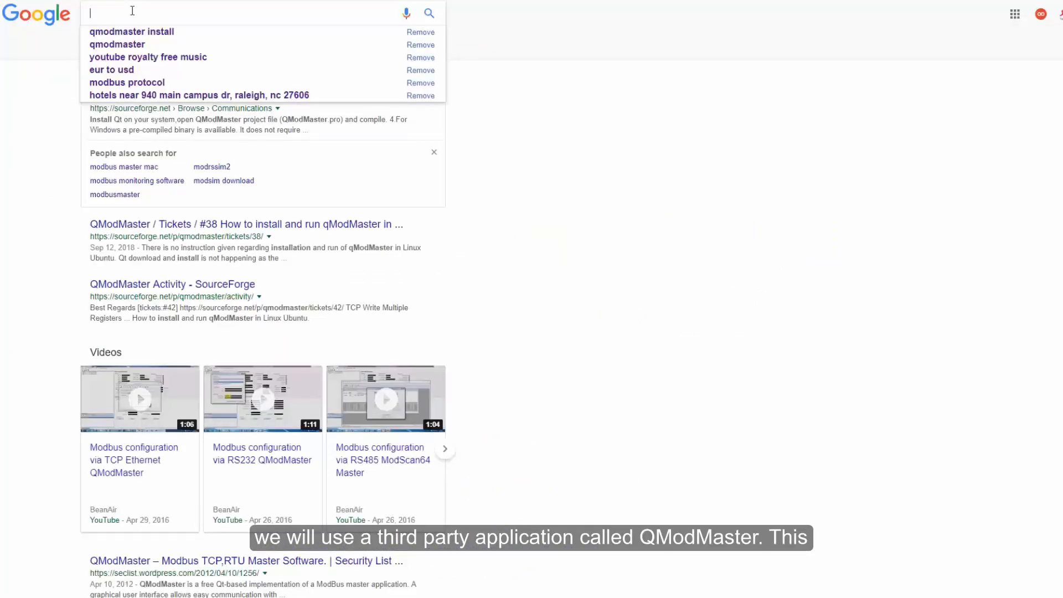
In the web browser, search Google for qmodmaster and open the QModMaster SourceForge download page.
{"action": "type", "text": "qm"}
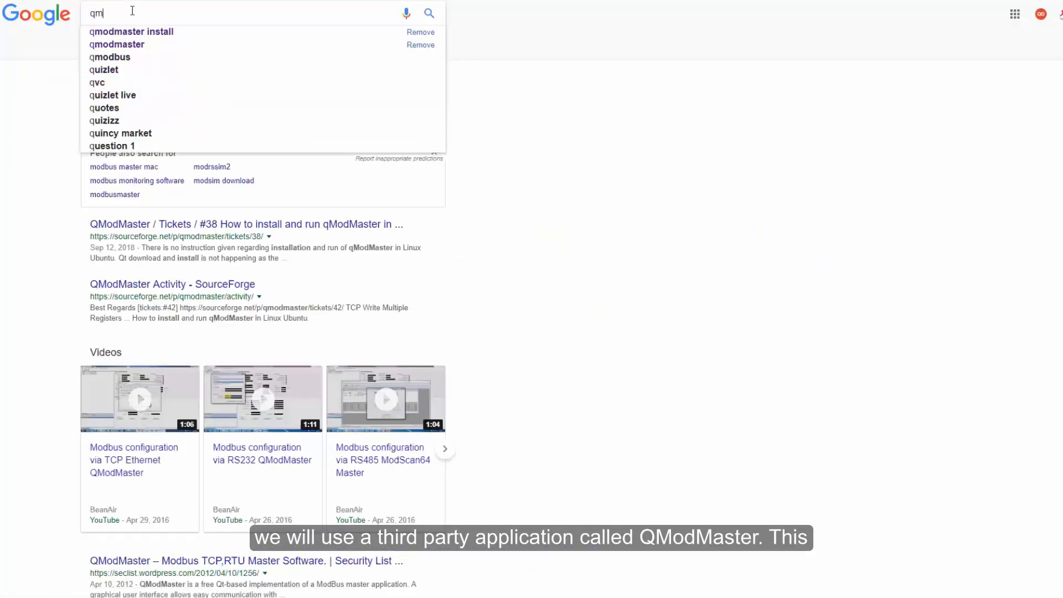
{"action": "type", "text": "odmaster"}
{"action": "key", "text": "Return"}
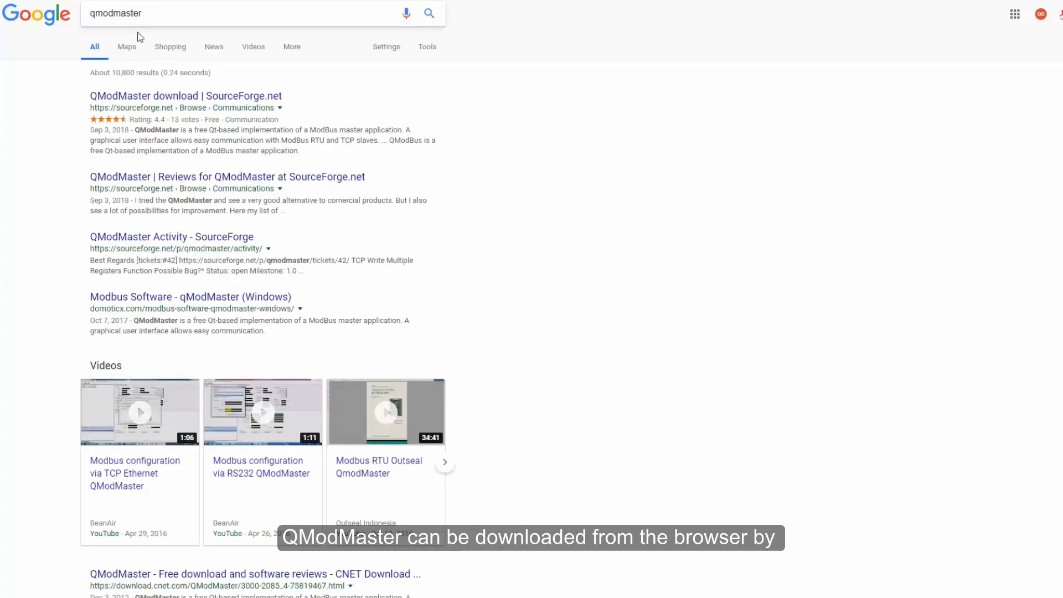
{"action": "left_click", "coordinate": [155, 98]}
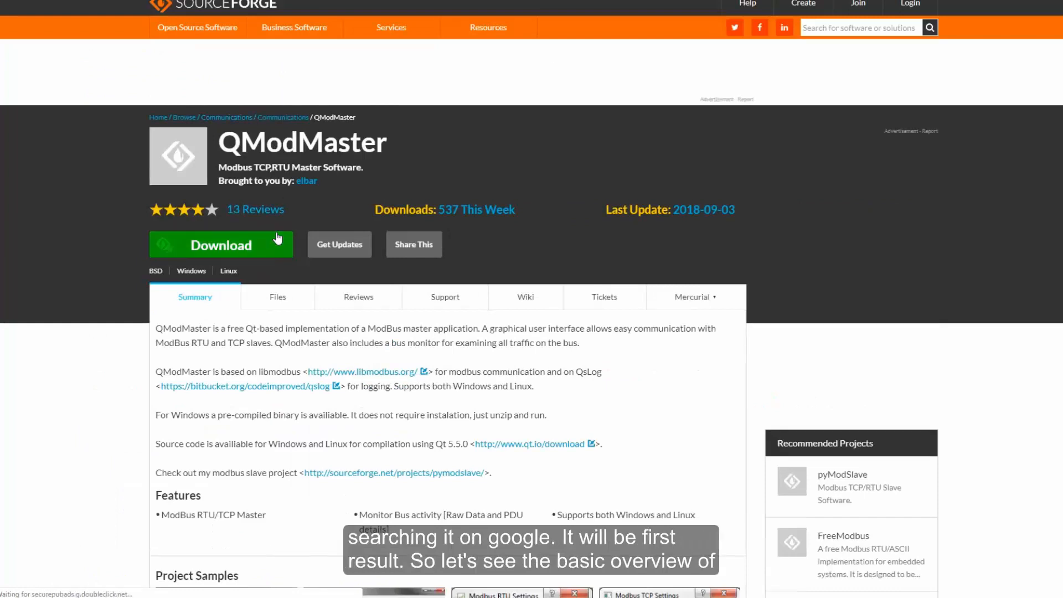
{"action": "scroll", "coordinate": [238, 230], "scroll_direction": "down", "scroll_amount": 1}
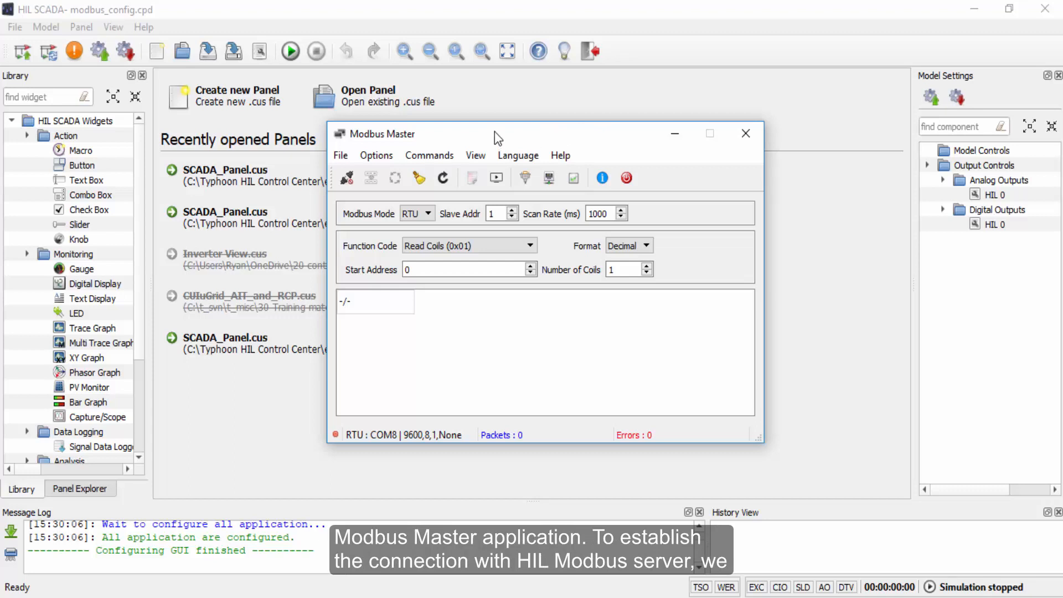
Set the Modbus TCP slave IP to 192.168.0.210 with port 502 and switch the Modbus Mode to TCP.
{"action": "left_click", "coordinate": [377, 155]}
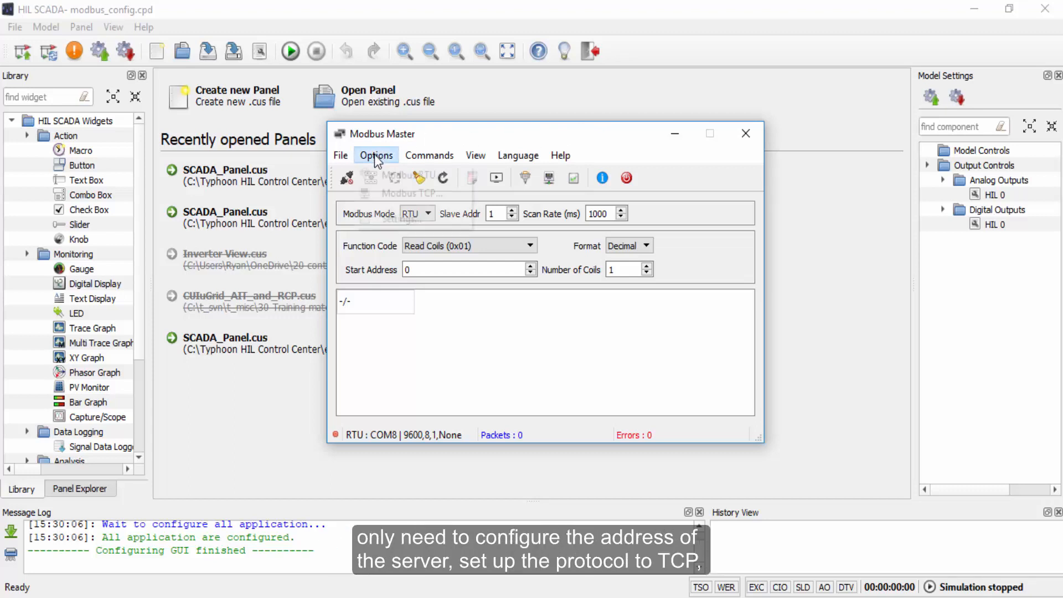
{"action": "left_click", "coordinate": [380, 193]}
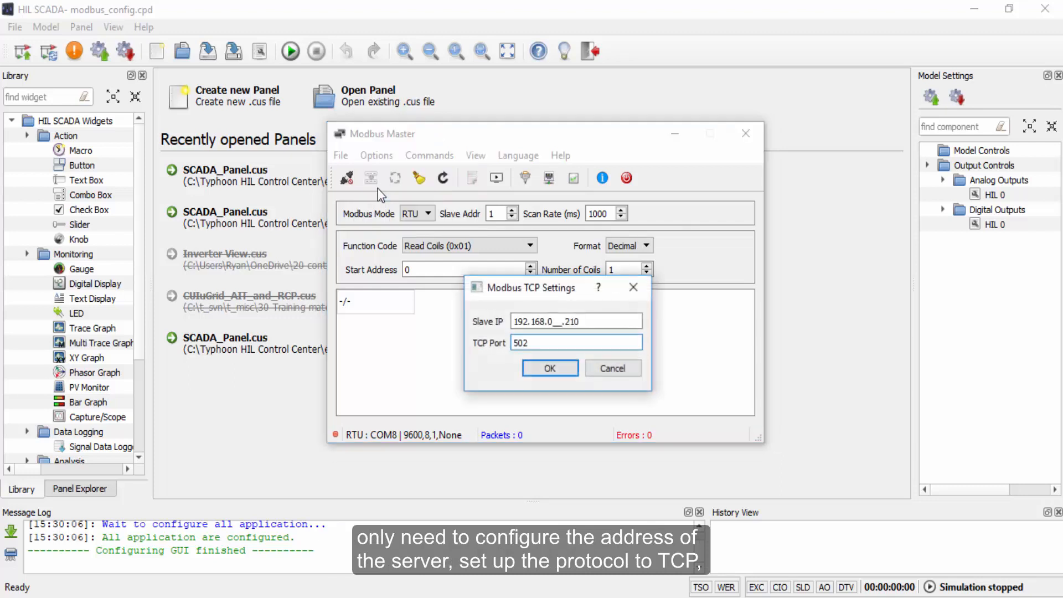
{"action": "left_click", "coordinate": [593, 321]}
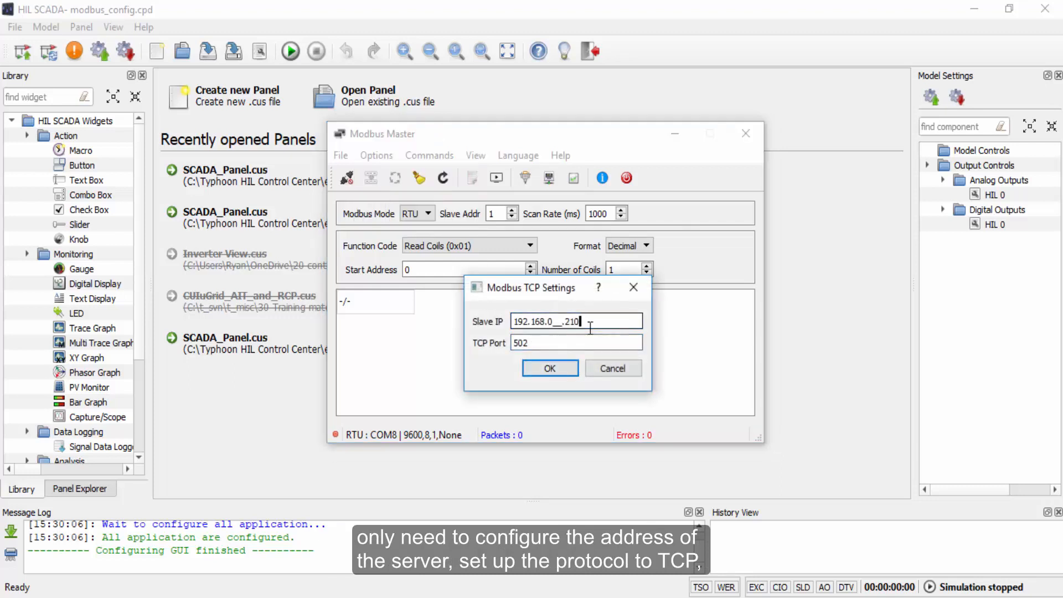
{"action": "key", "text": "BackSpace"}
{"action": "left_click", "coordinate": [549, 368]}
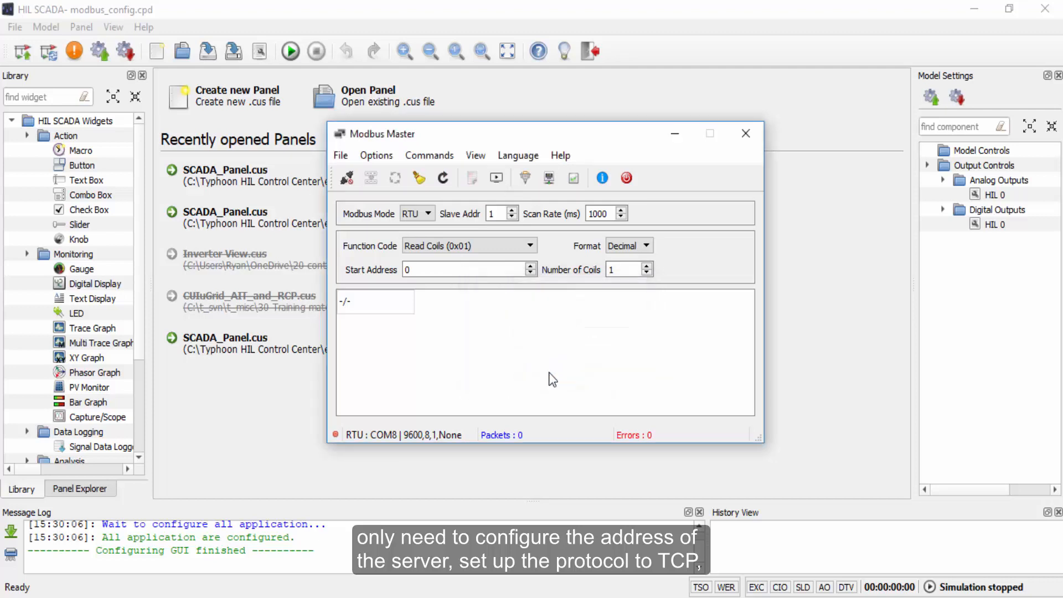
{"action": "left_click", "coordinate": [410, 216]}
{"action": "left_click", "coordinate": [417, 243]}
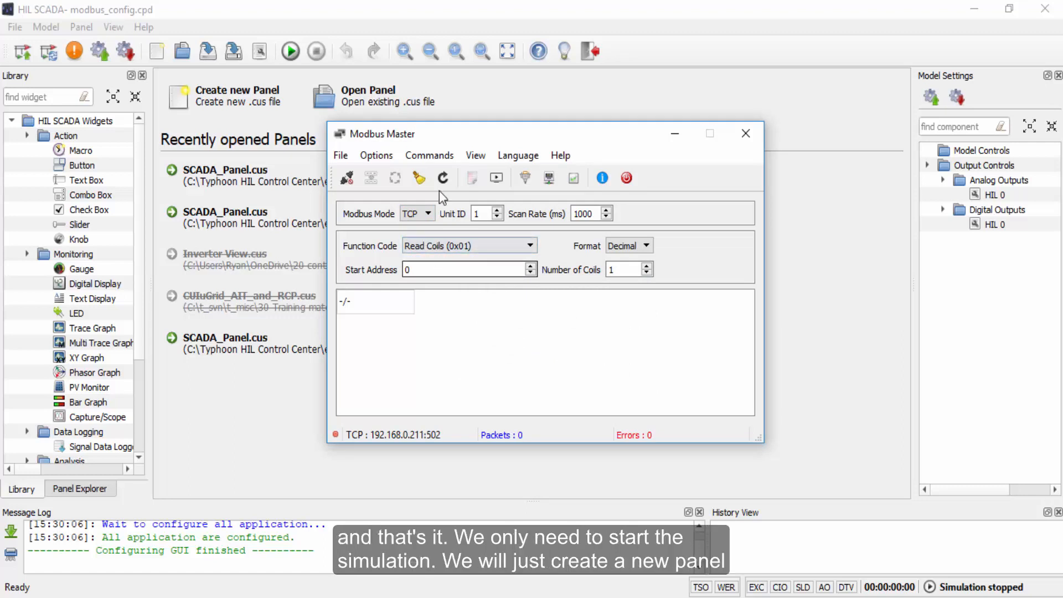
Create a new panel in HIL SCADA and start the simulation.
{"action": "left_click", "coordinate": [379, 12]}
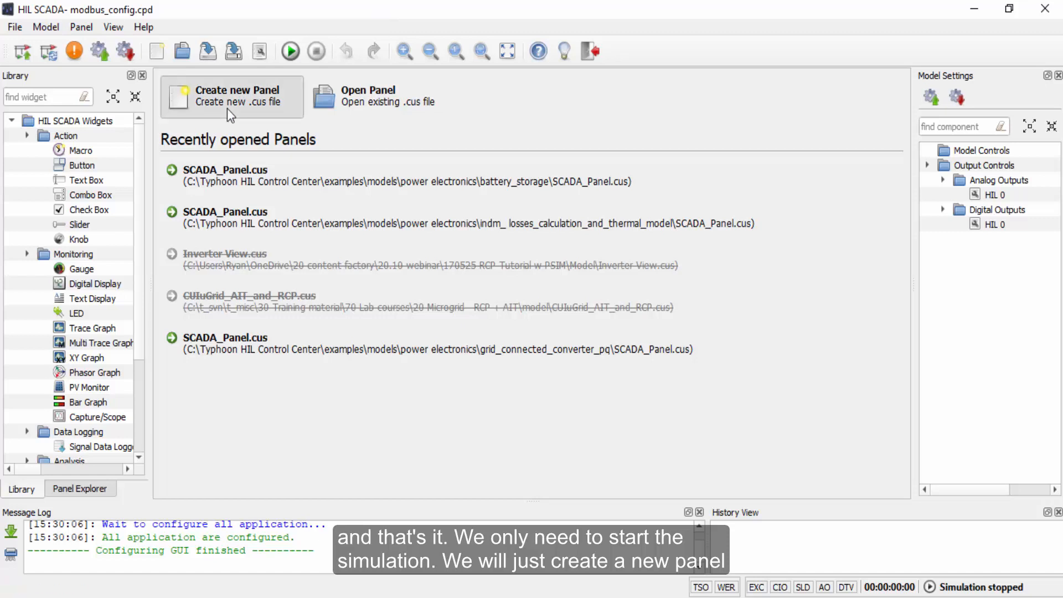
{"action": "left_click", "coordinate": [227, 108]}
{"action": "left_click", "coordinate": [291, 52]}
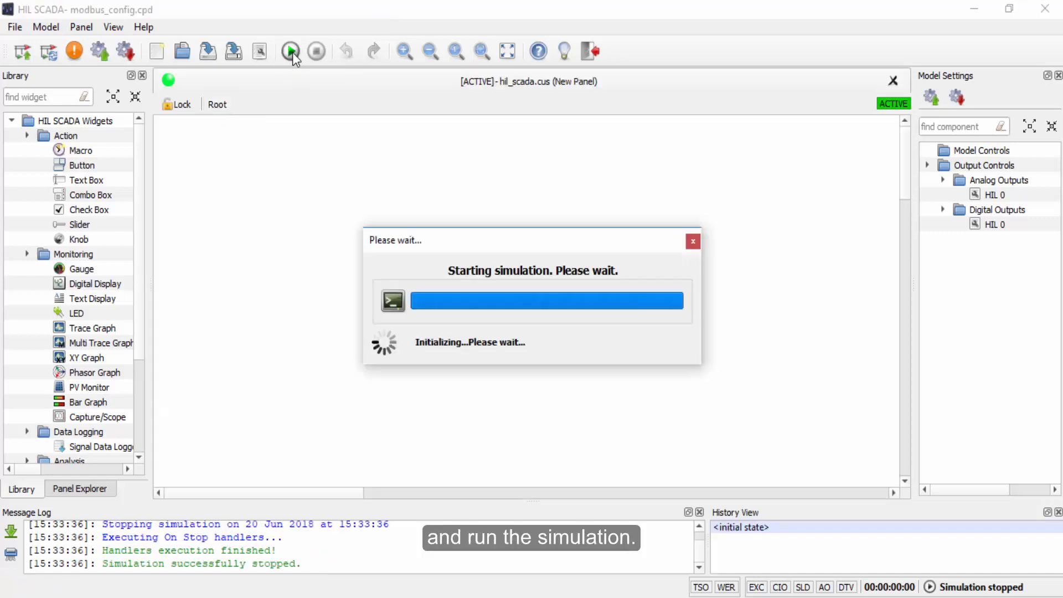
{"action": "left_click", "coordinate": [687, 597]}
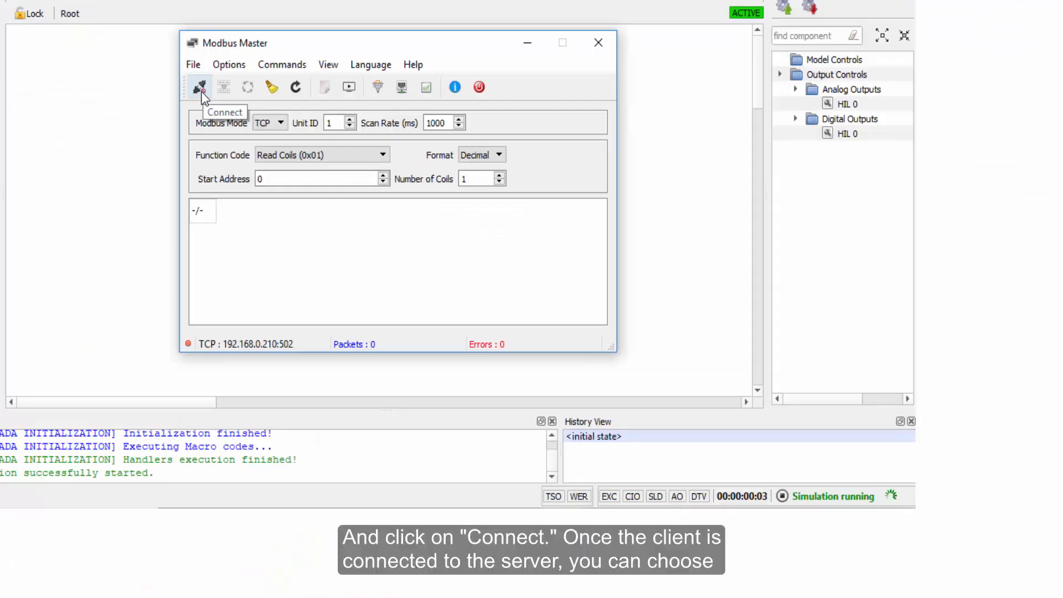
Connect the Modbus Master to the server and choose the Read Input Registers (0x04) function code.
{"action": "left_click", "coordinate": [201, 90]}
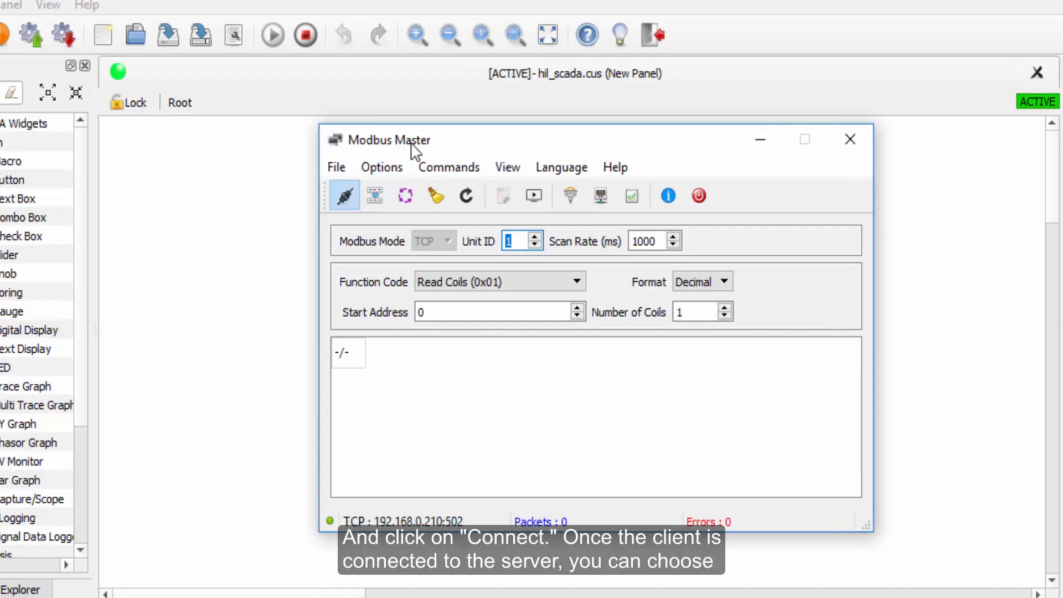
{"action": "left_click", "coordinate": [565, 281]}
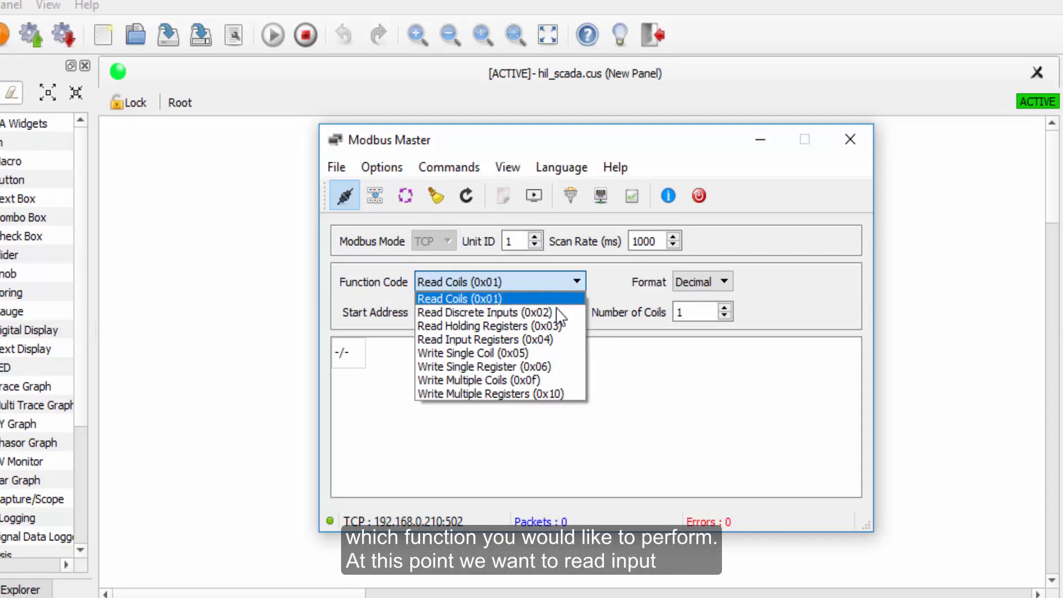
{"action": "left_click", "coordinate": [562, 340]}
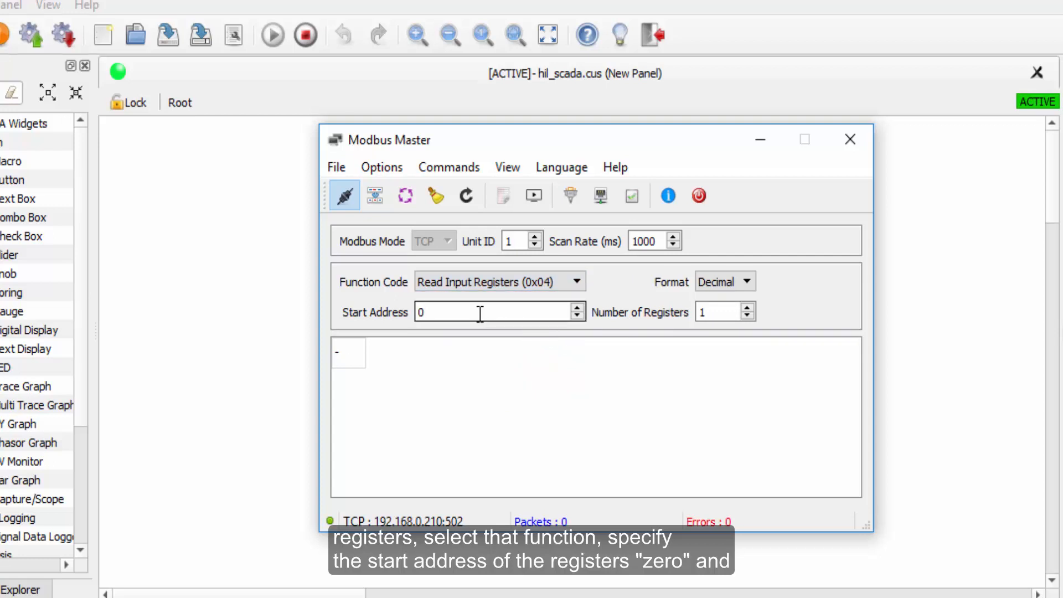
Set the number of registers to 6 in Decimal format and start scanning the registers.
{"action": "double_click", "coordinate": [713, 311]}
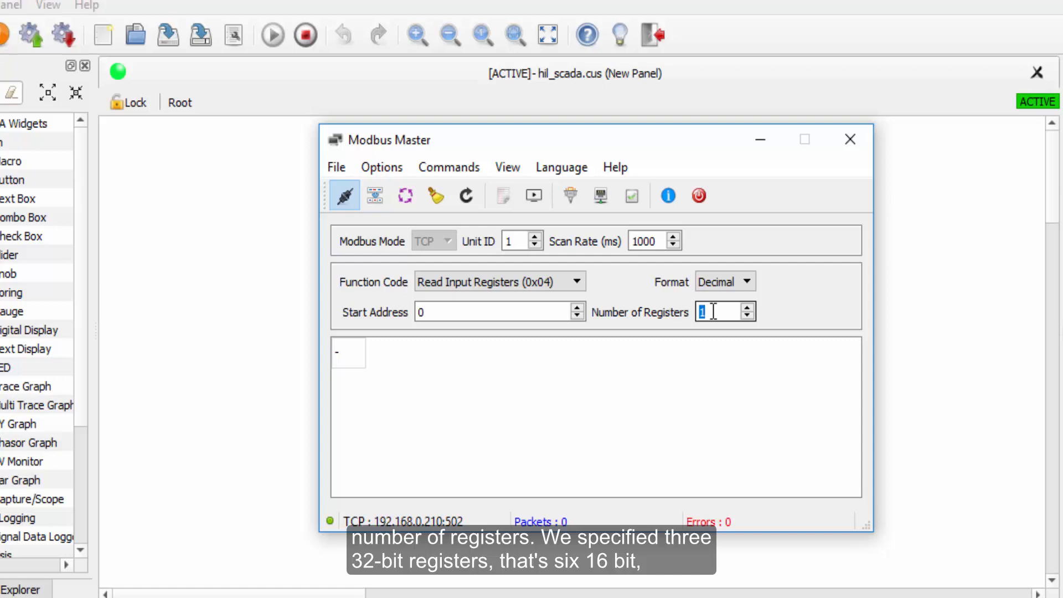
{"action": "type", "text": "6"}
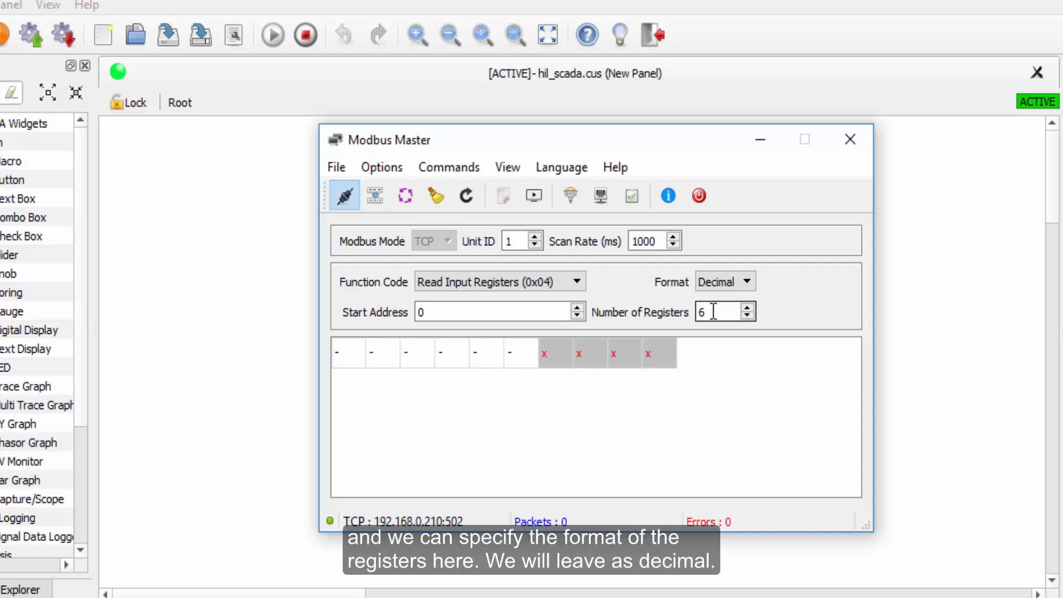
{"action": "left_click", "coordinate": [717, 281]}
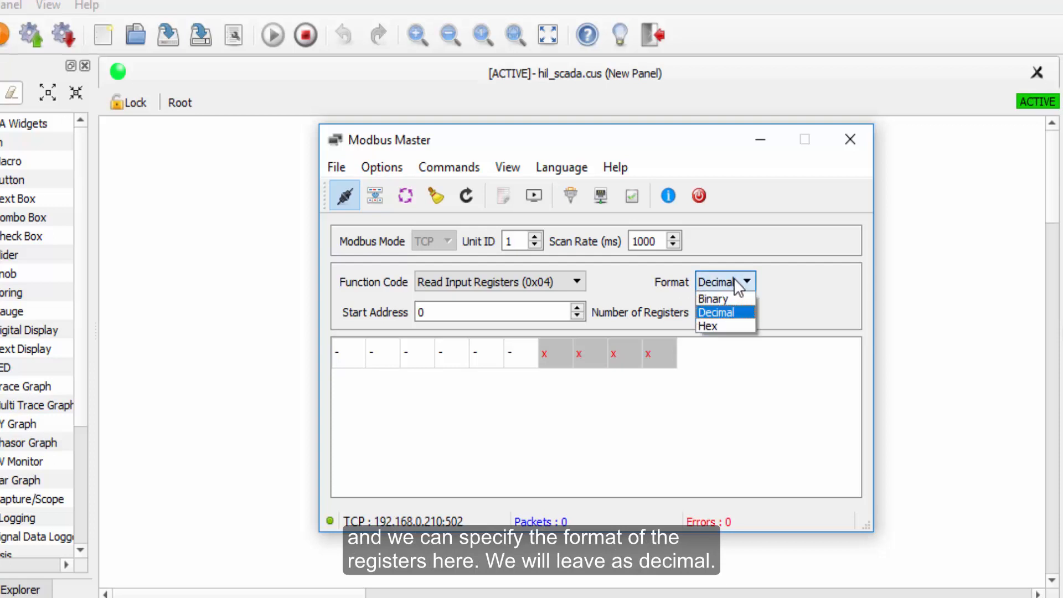
{"action": "left_click", "coordinate": [729, 314]}
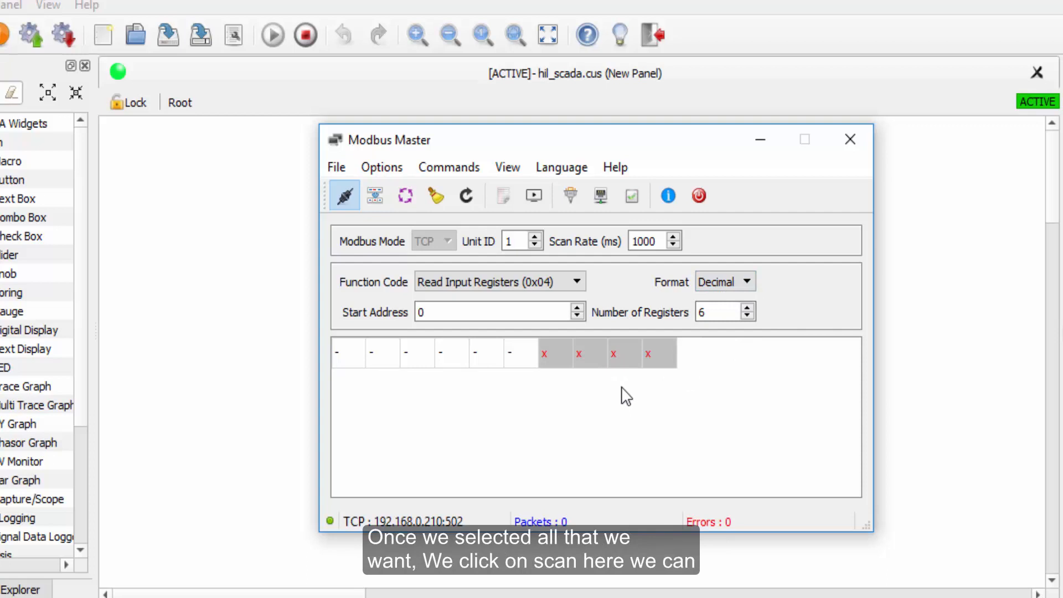
{"action": "left_click", "coordinate": [404, 201]}
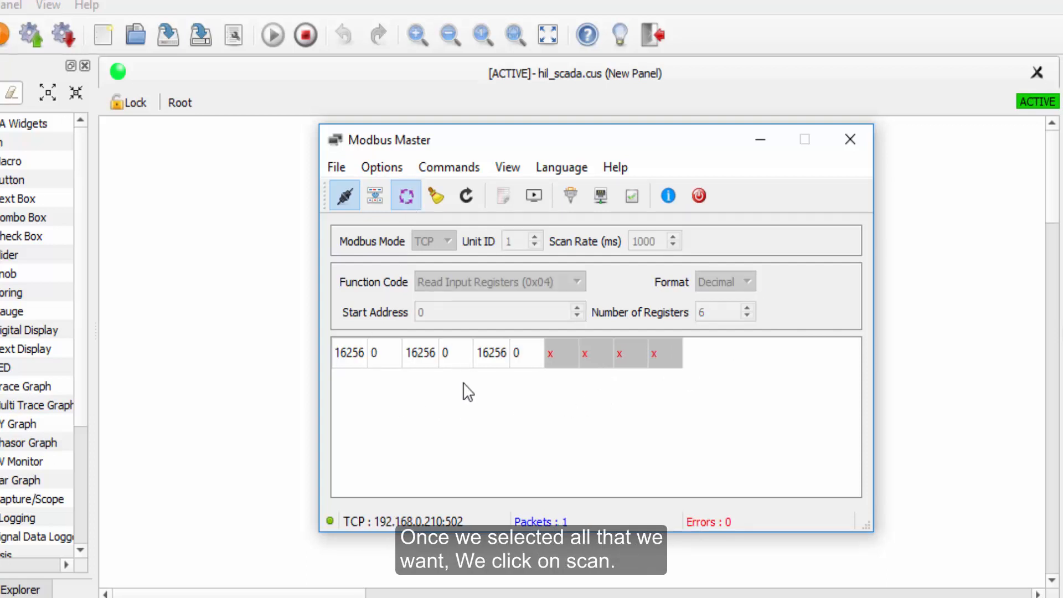